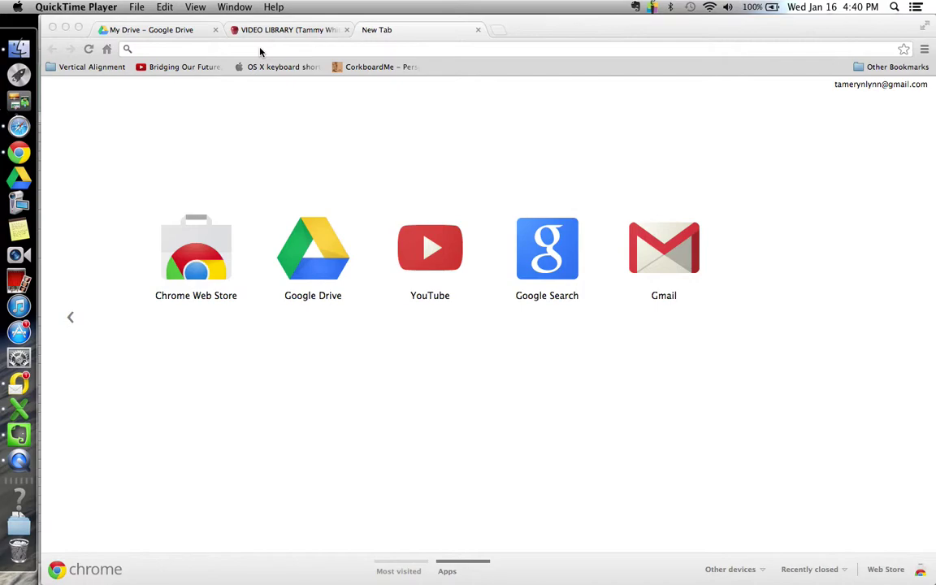
left_click(260, 49)
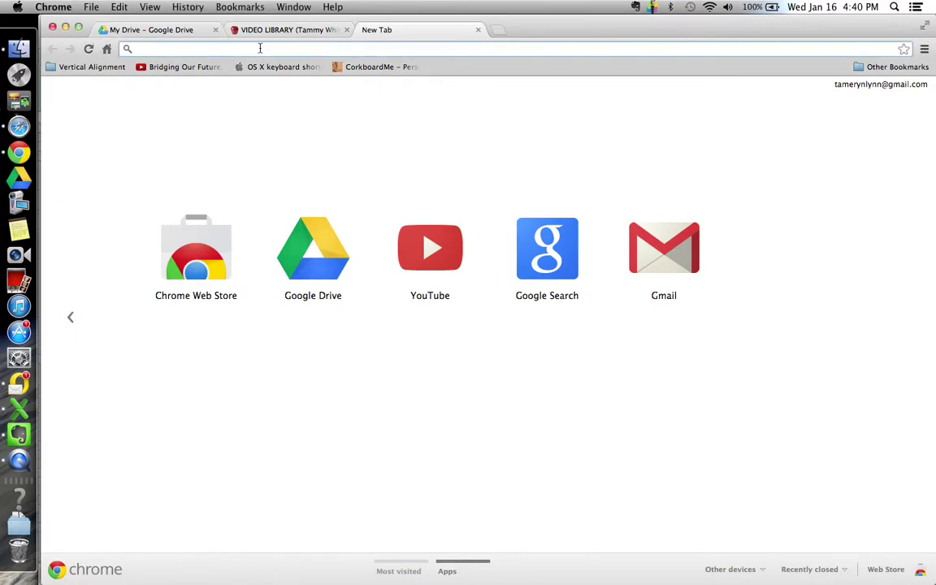
type("www.ed")
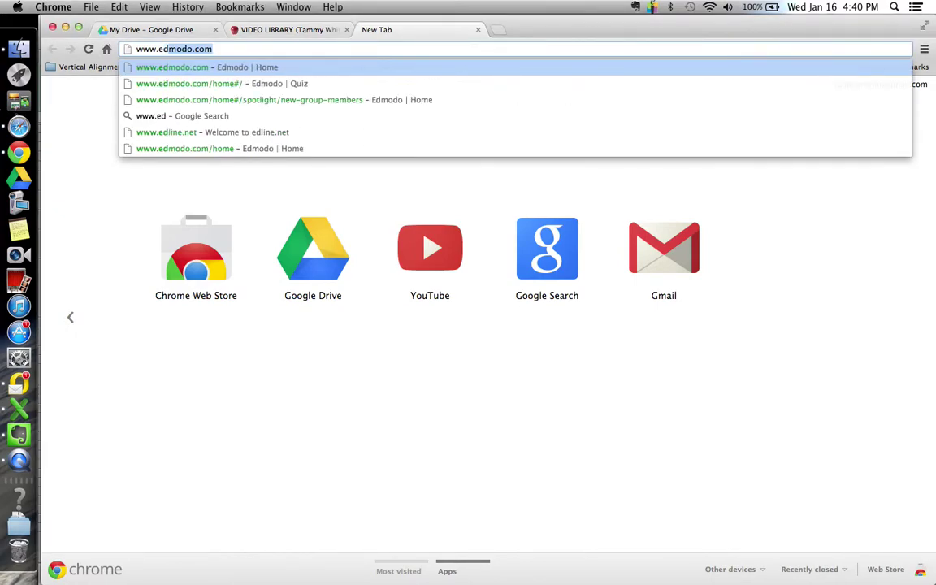
type("modo.co")
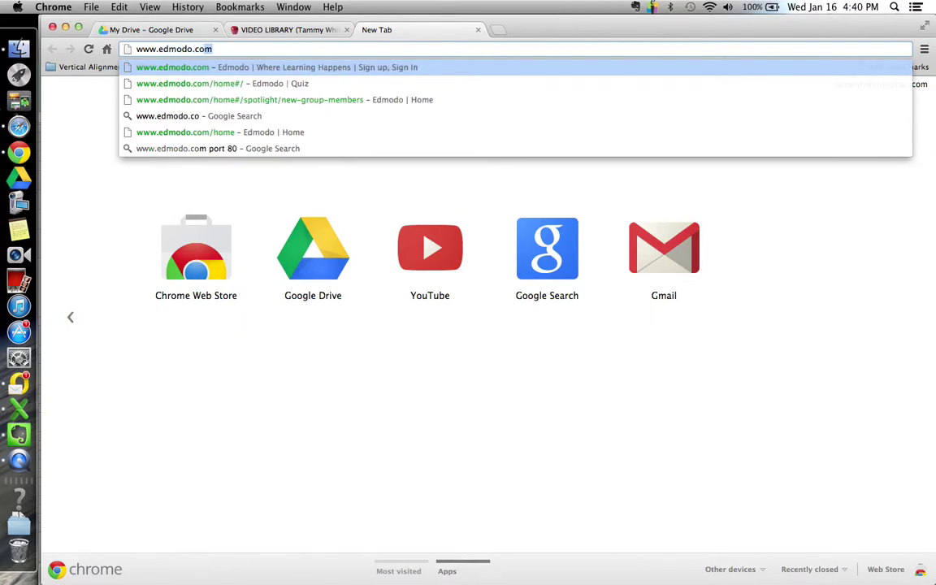
type("m")
key("Return")
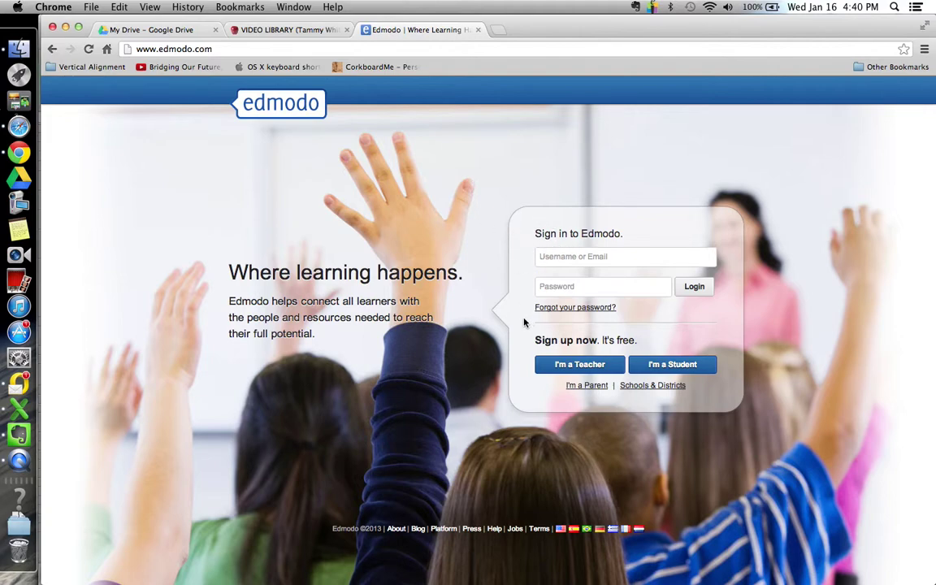
left_click(573, 367)
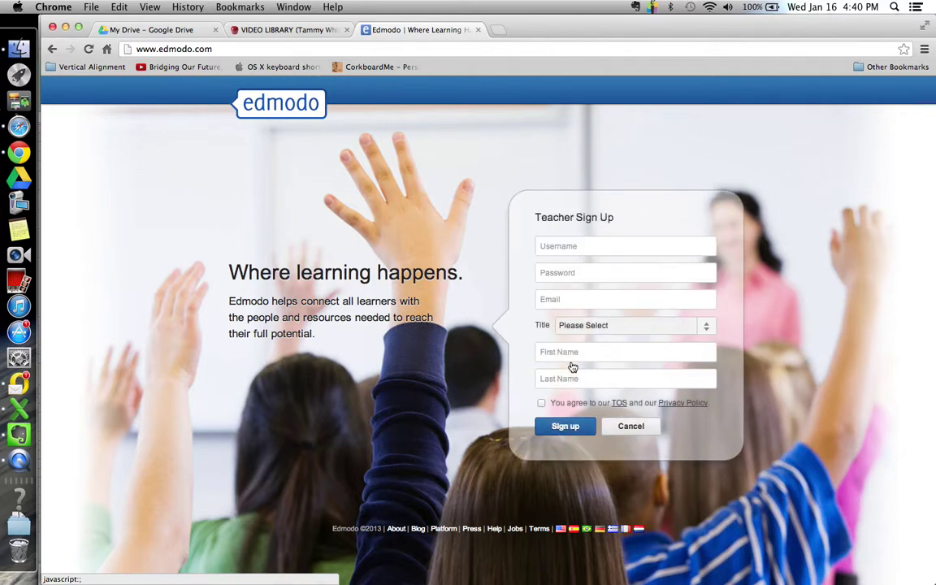
left_click(627, 427)
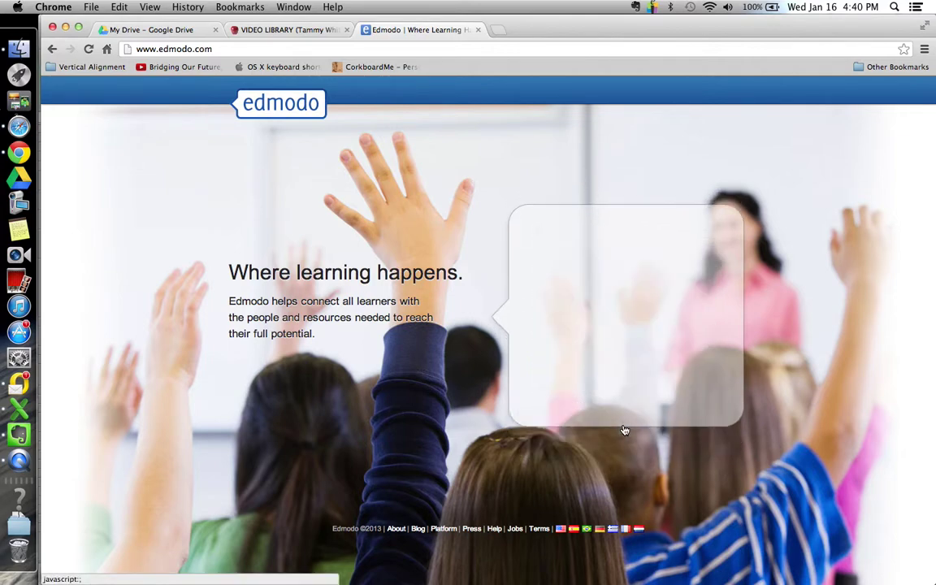
- Sign in with the teacher account's e-mail address and password
left_click(586, 257)
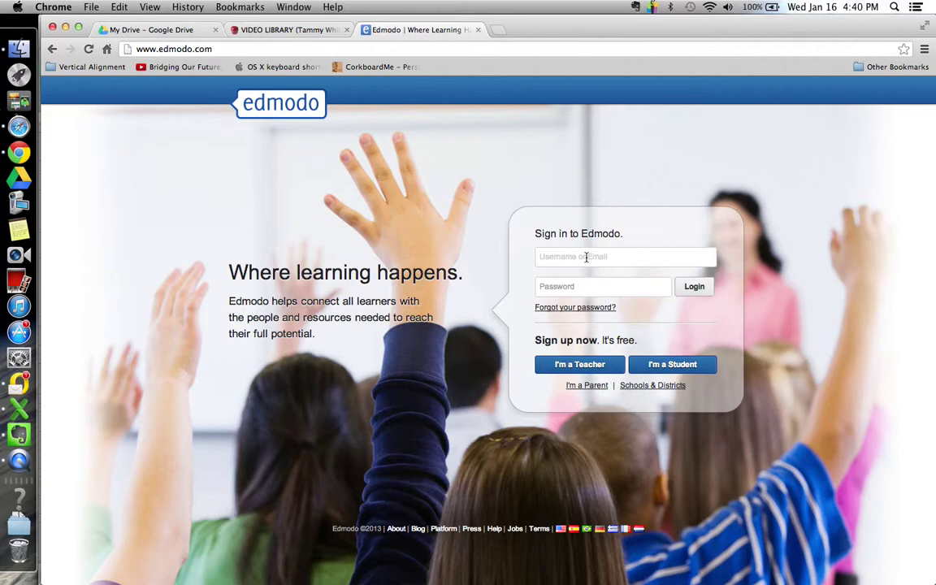
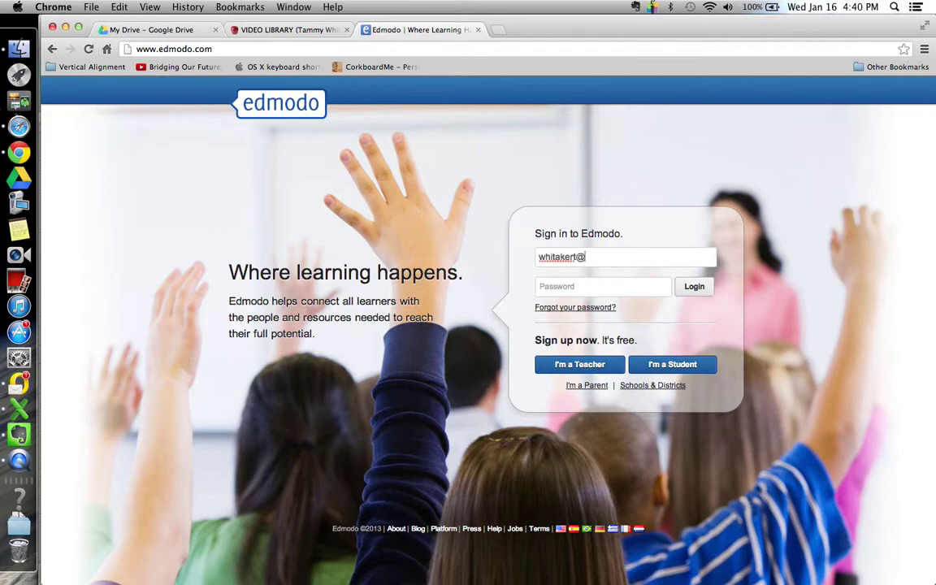
key("Tab")
type("•")
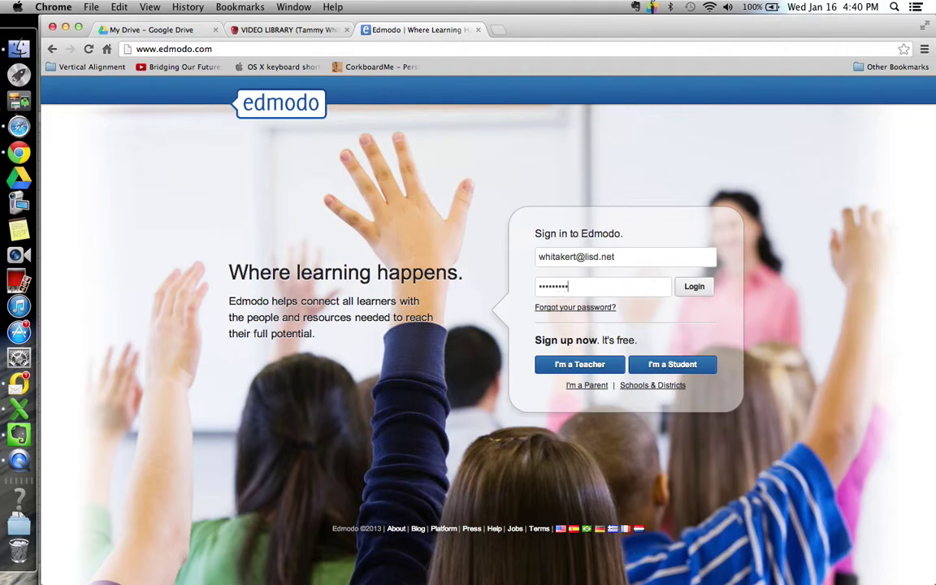
type("•")
key("Return")
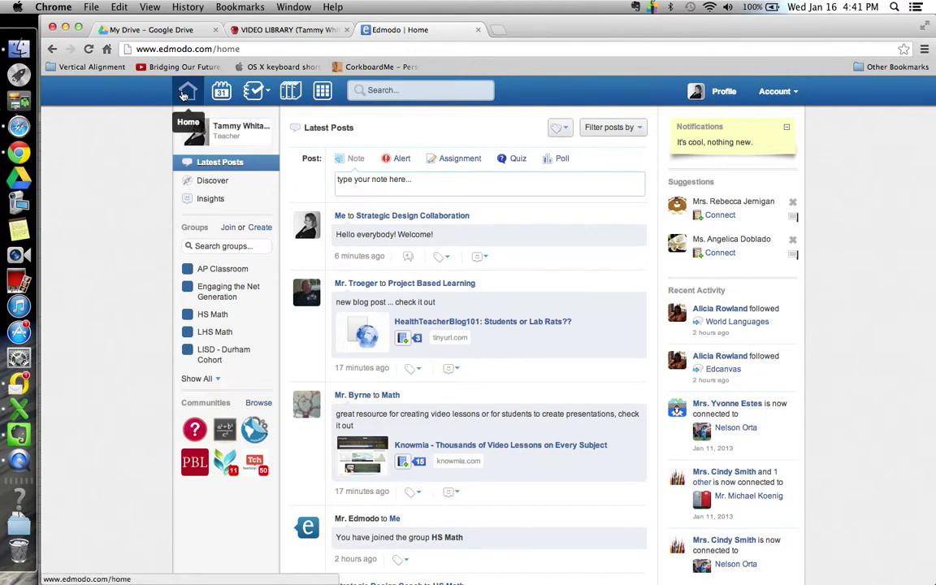
- Show all groups, glance at the join-by-code form, and open Engaging the Net Generation
left_click(210, 380)
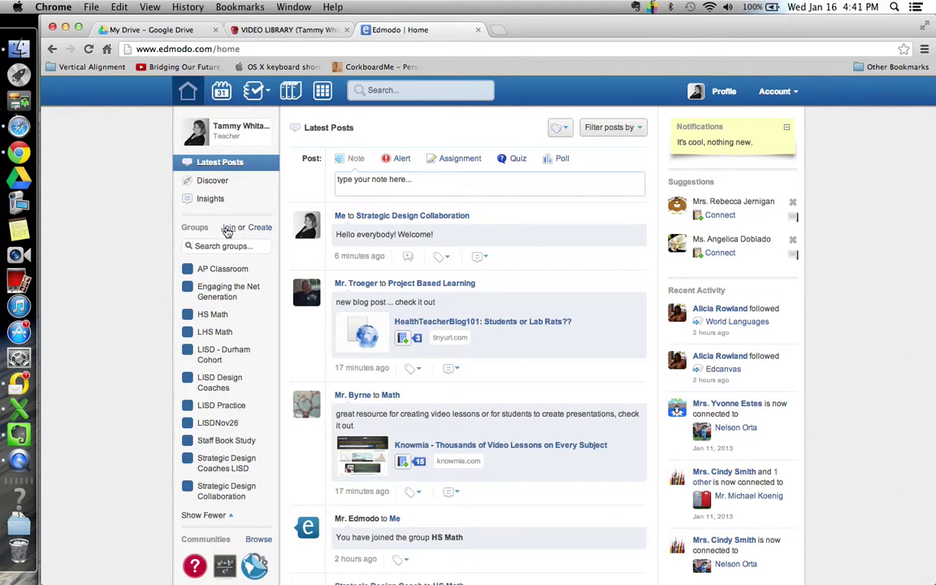
left_click(229, 229)
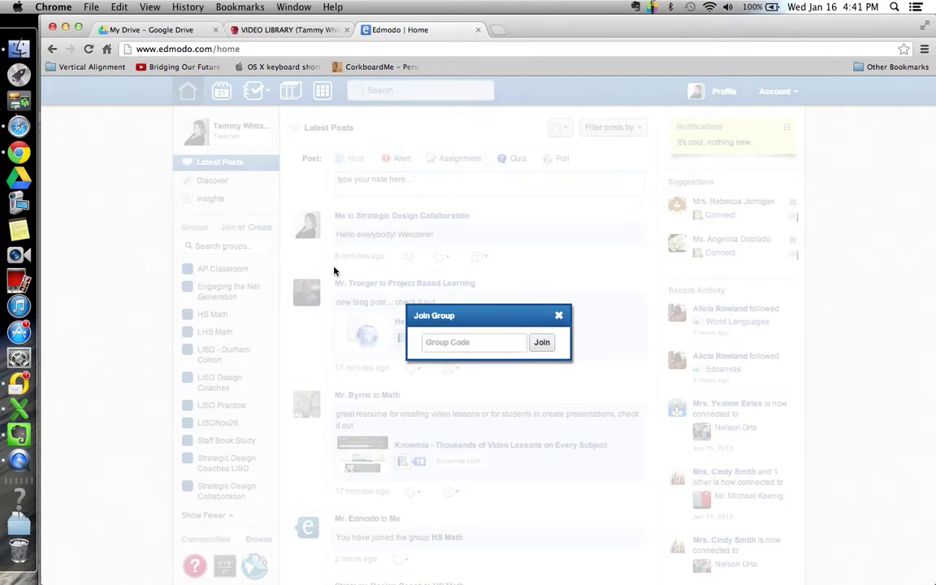
left_click(558, 316)
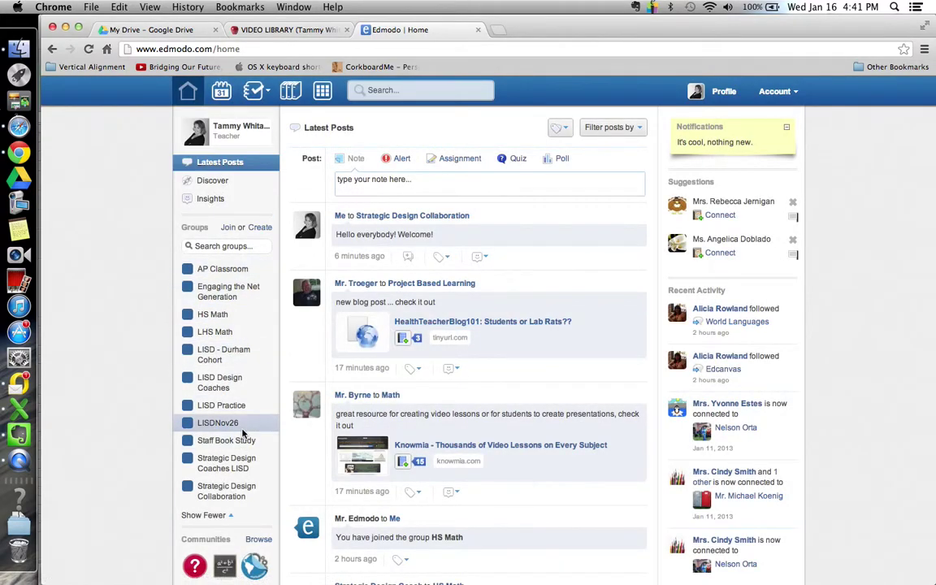
left_click(230, 295)
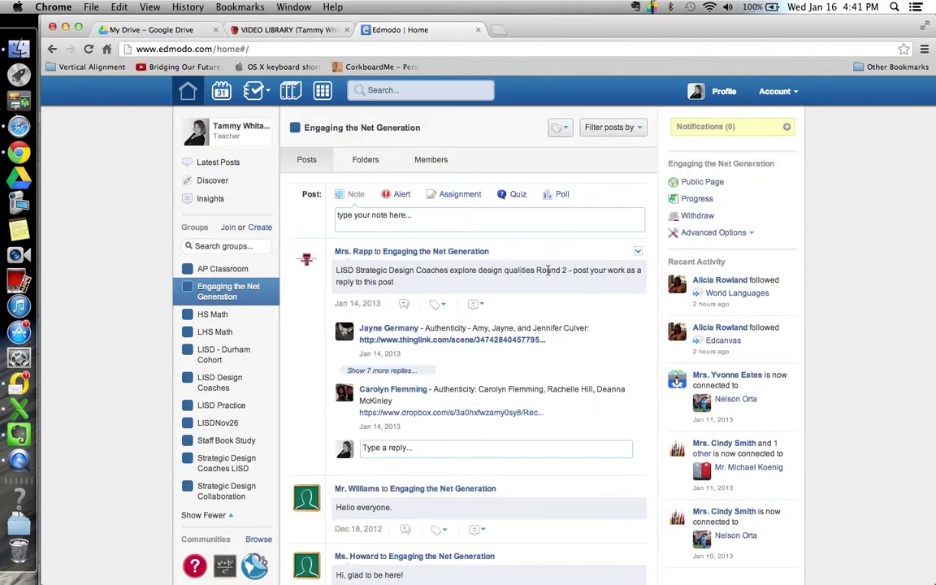
left_click(370, 218)
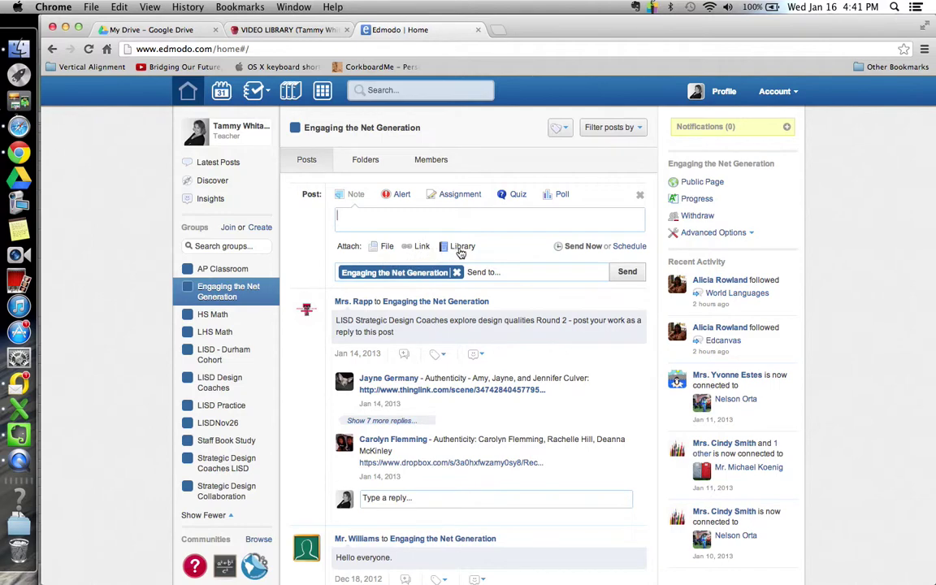
left_click(458, 195)
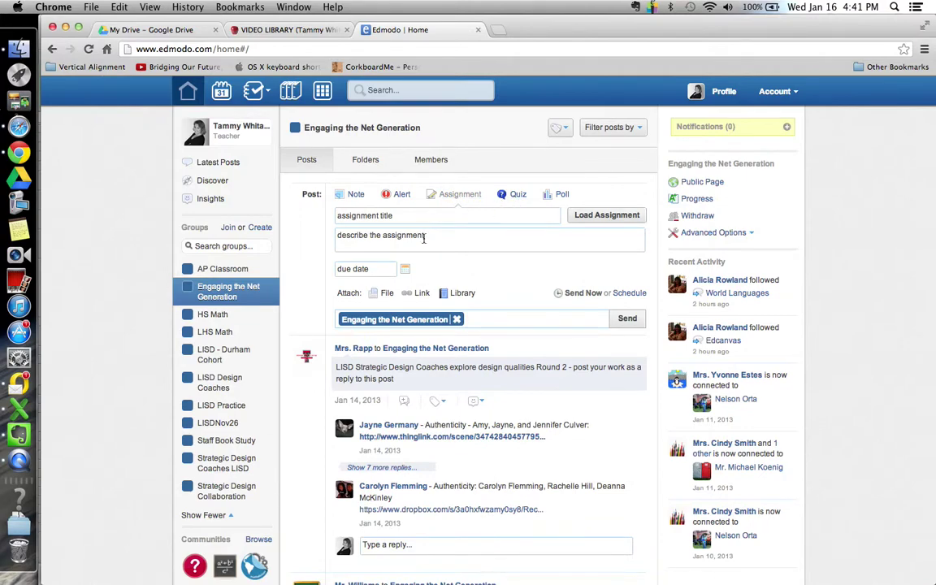
left_click(519, 199)
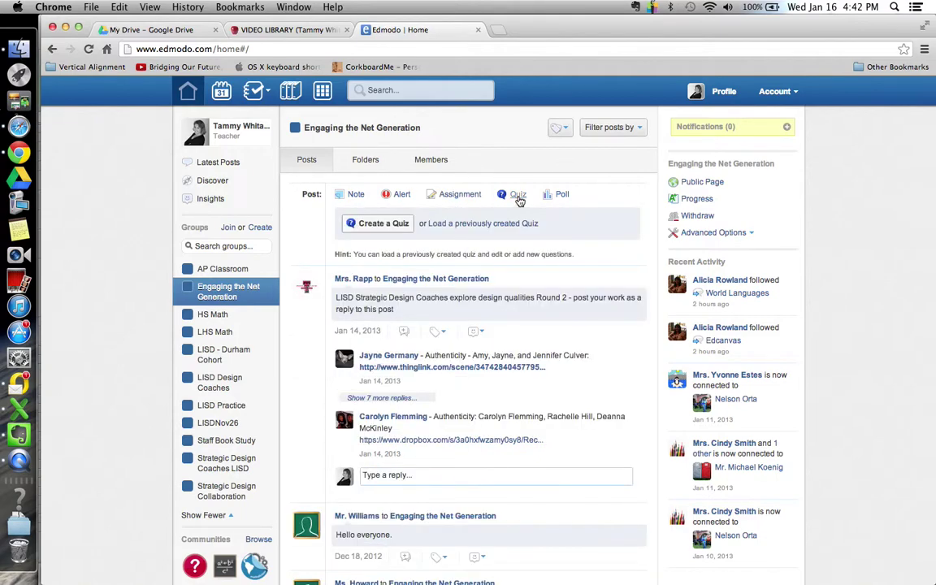
left_click(403, 229)
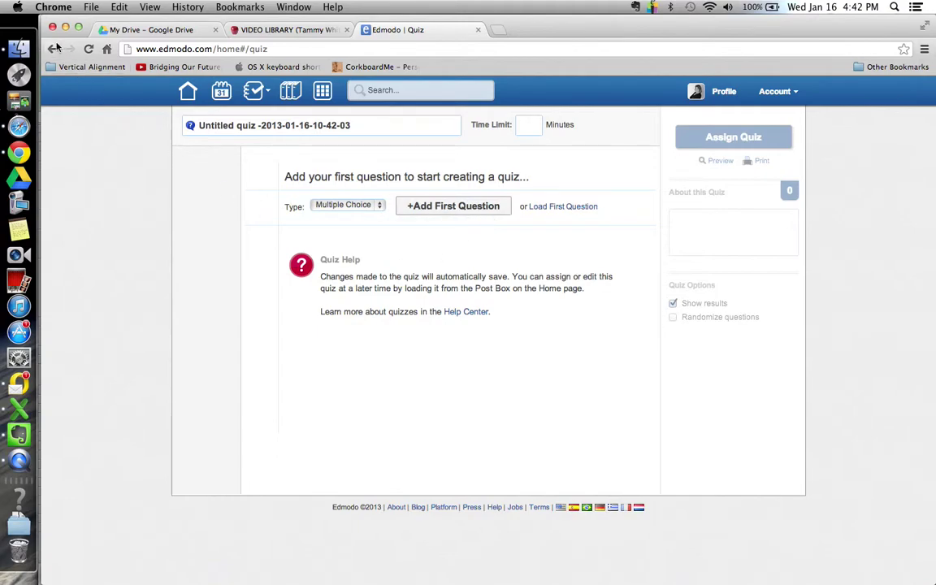
left_click(181, 93)
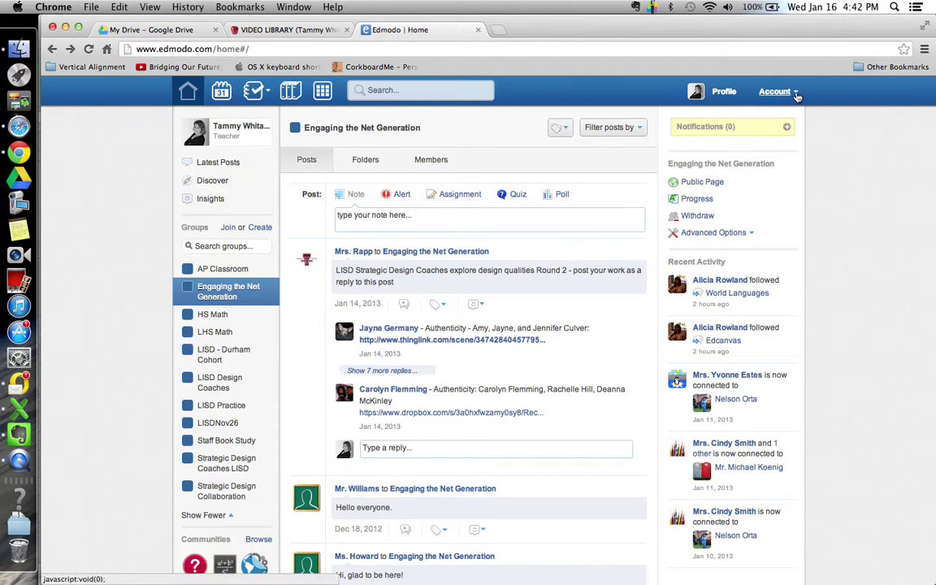
- In account settings, save e-mail notifications for Direct Messages only
left_click(795, 93)
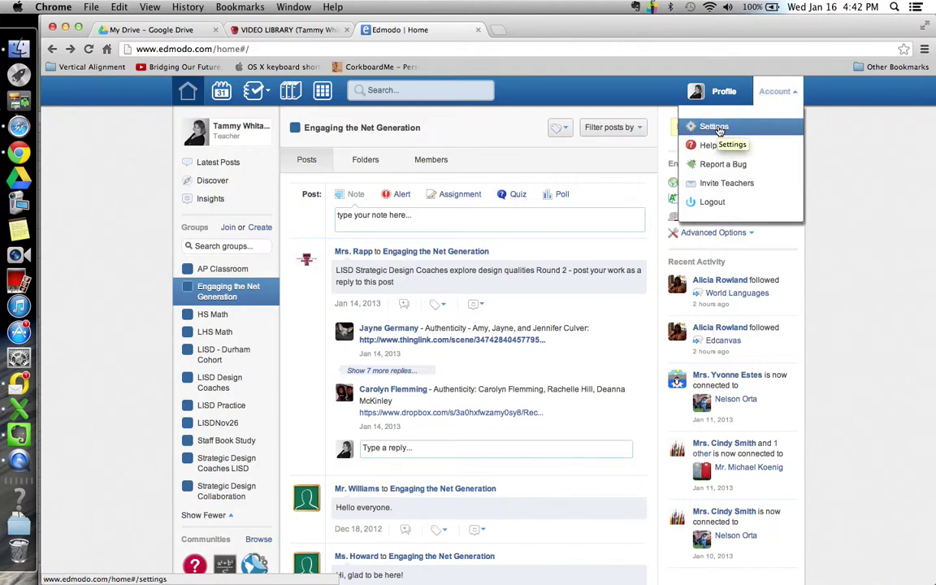
left_click(715, 128)
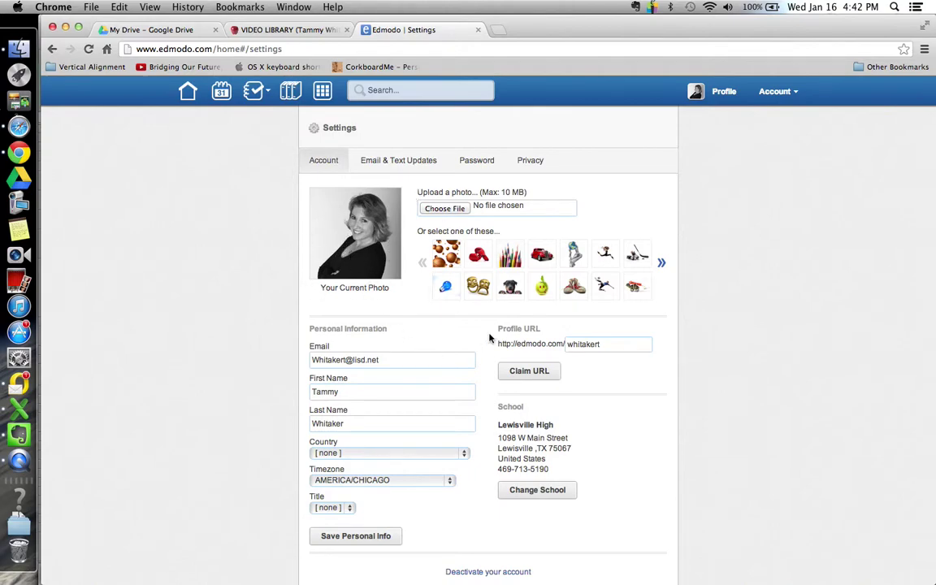
left_click(398, 161)
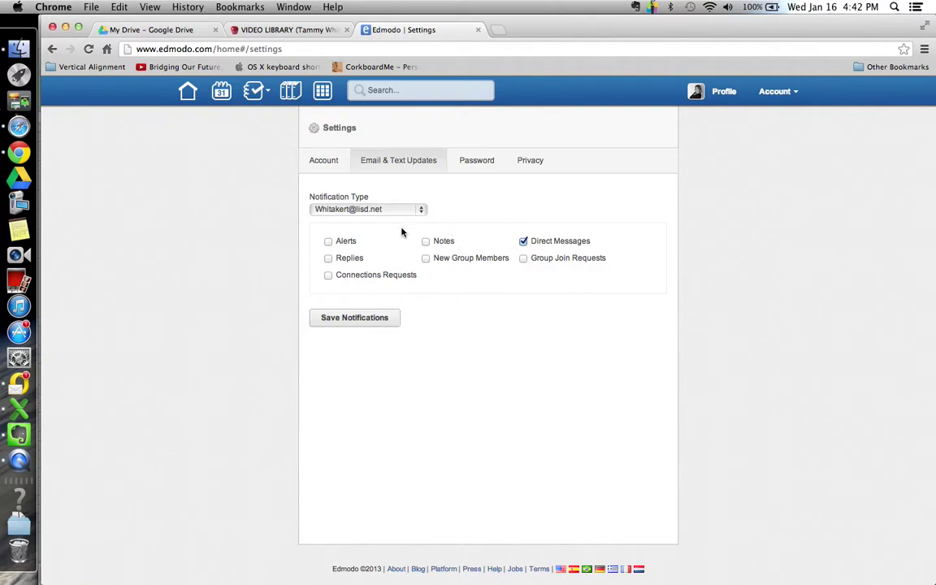
left_click(361, 319)
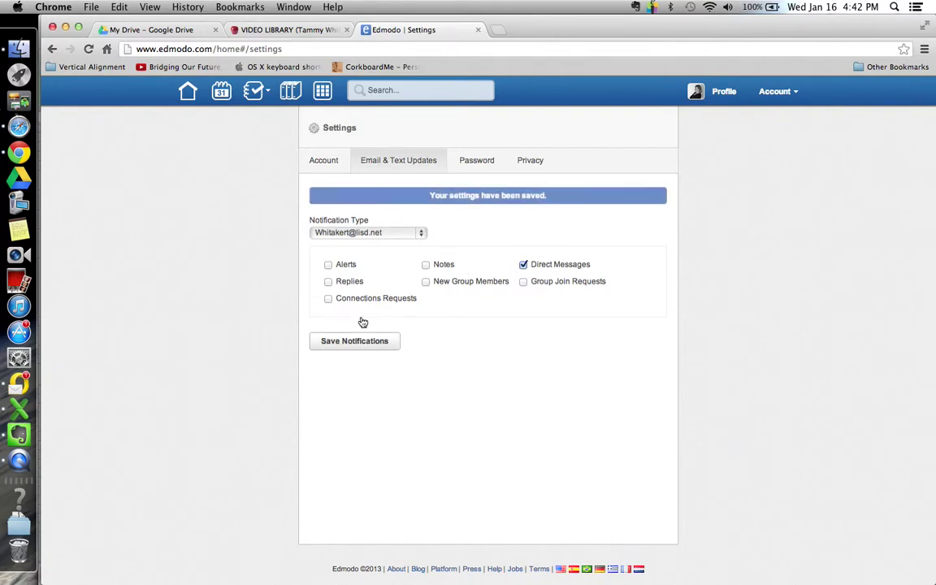
- Look over the Password and Privacy settings, then go back to the Home page
left_click(478, 162)
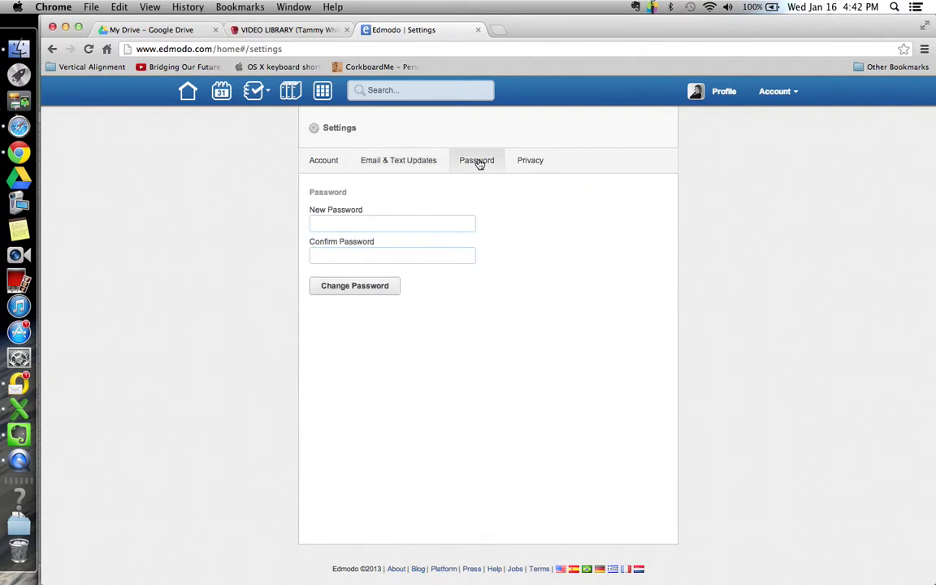
left_click(535, 163)
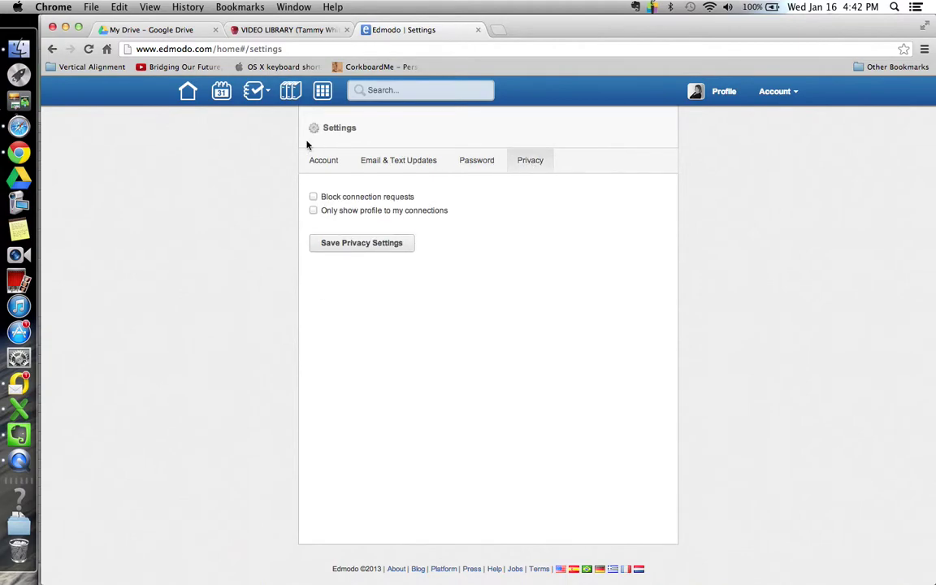
left_click(188, 91)
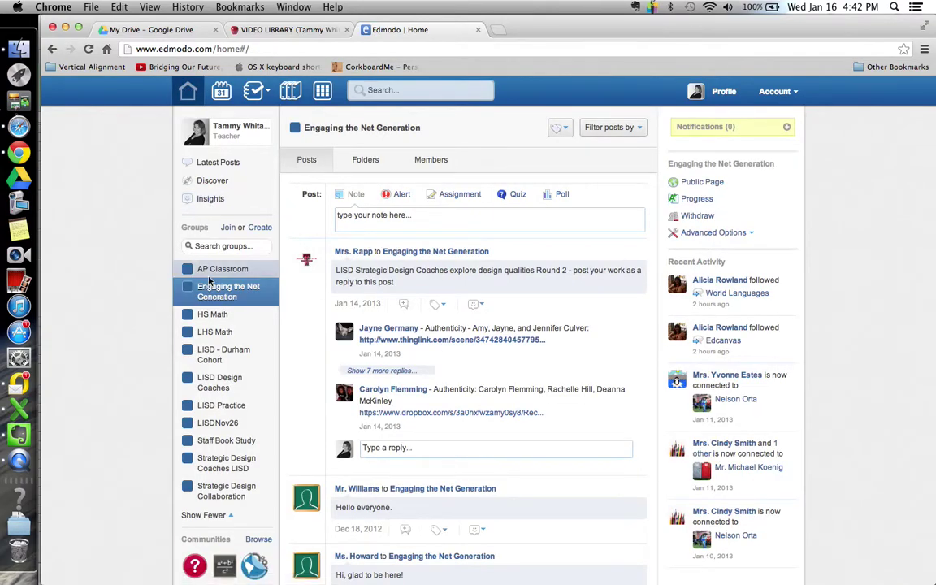
left_click(220, 296)
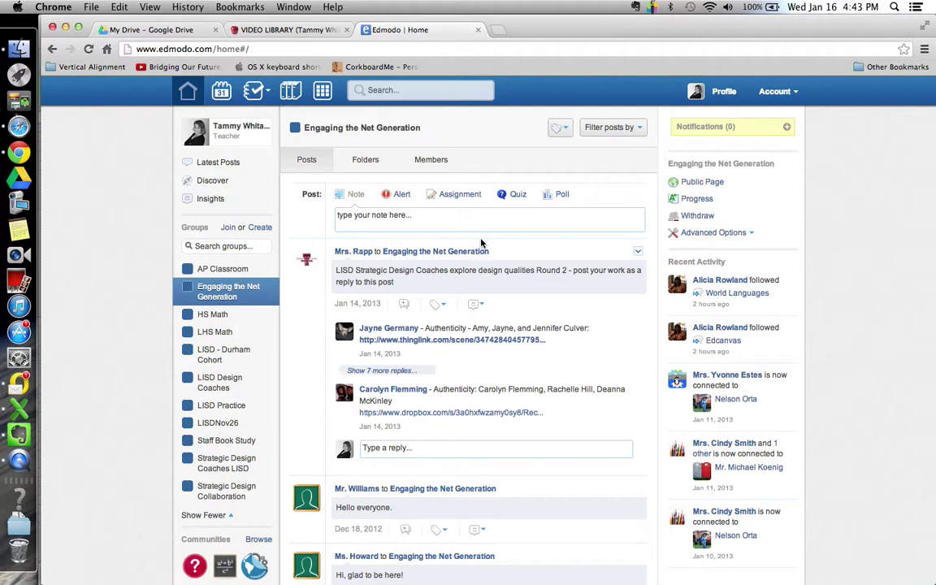
scroll(480, 264, "down", 3)
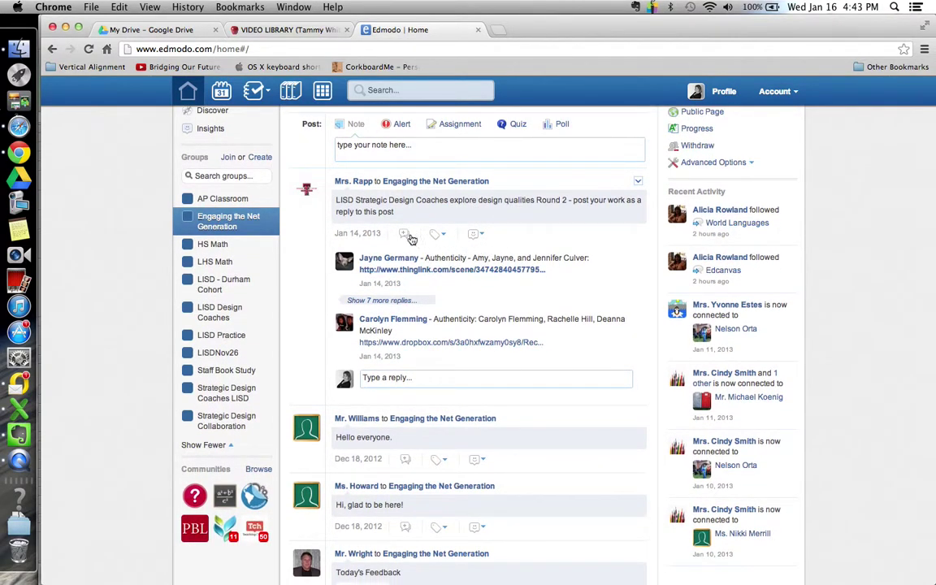
scroll(455, 260, "down", 15)
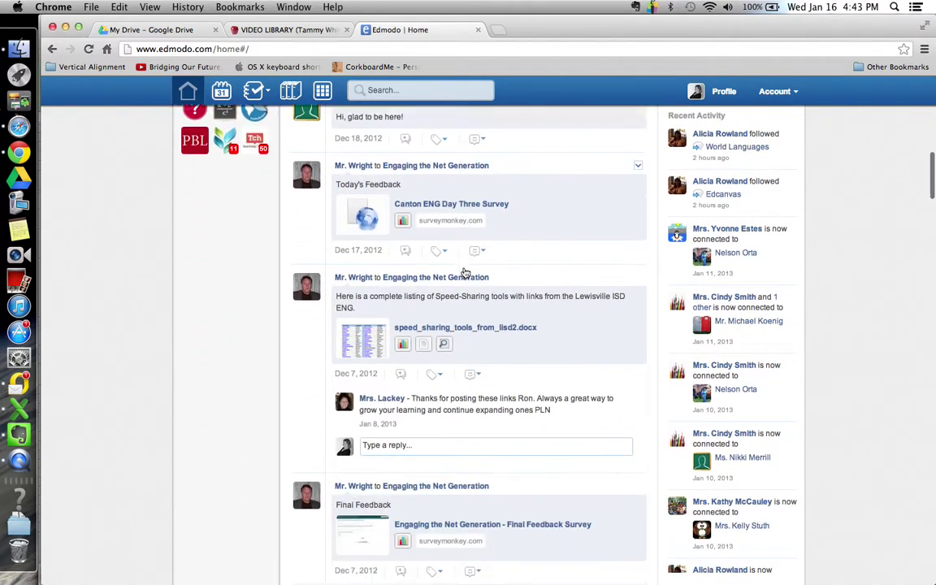
scroll(465, 273, "down", 5)
scroll(465, 273, "up", 3)
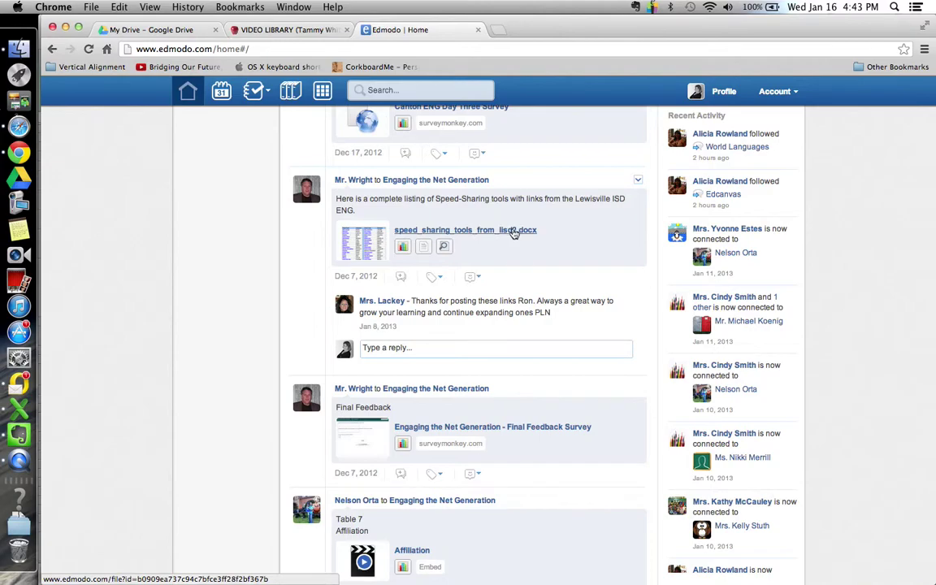
scroll(516, 268, "down", 10)
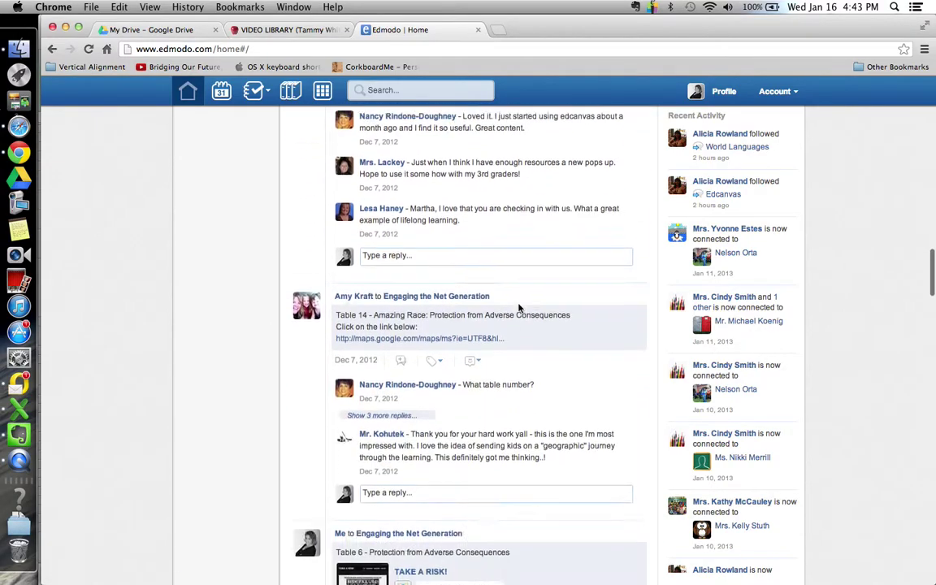
scroll(518, 307, "down", 3)
scroll(518, 307, "up", 10)
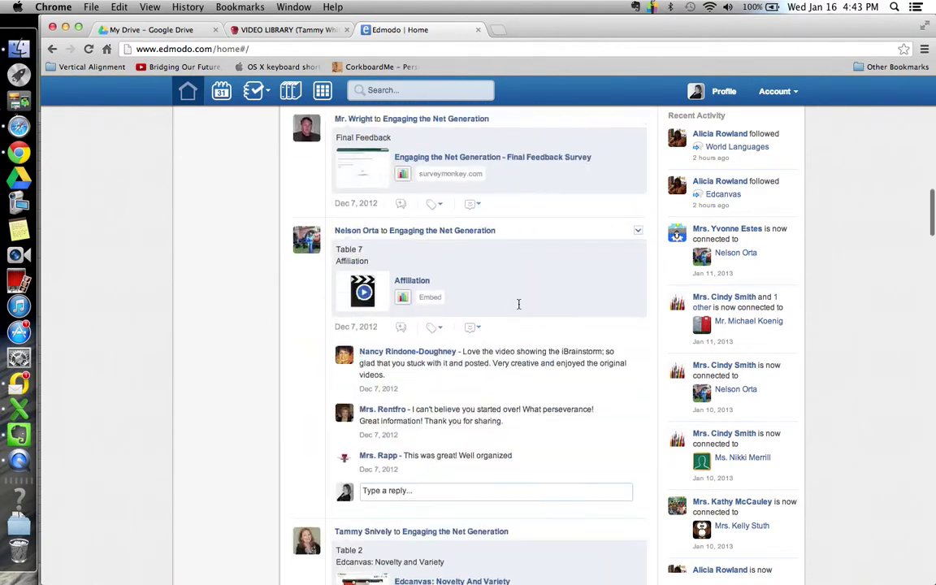
scroll(518, 306, "up", 10)
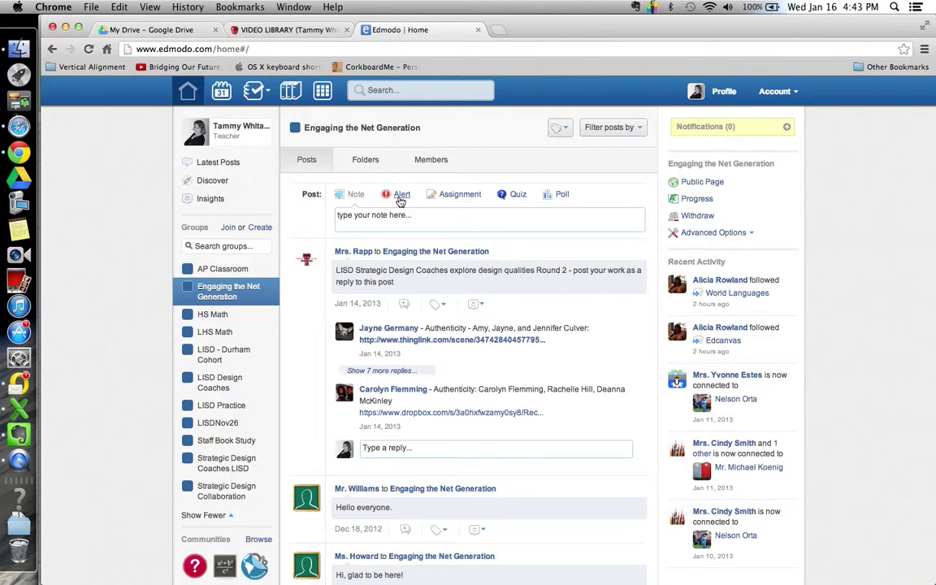
- Open the Design Resources folder in Engaging the Net Generation's folders
left_click(316, 162)
left_click(365, 161)
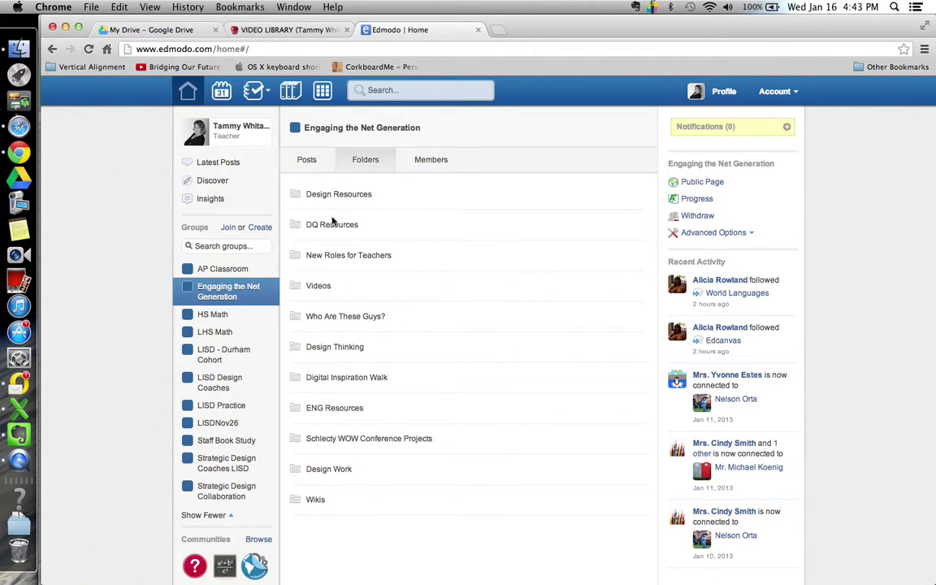
left_click(339, 196)
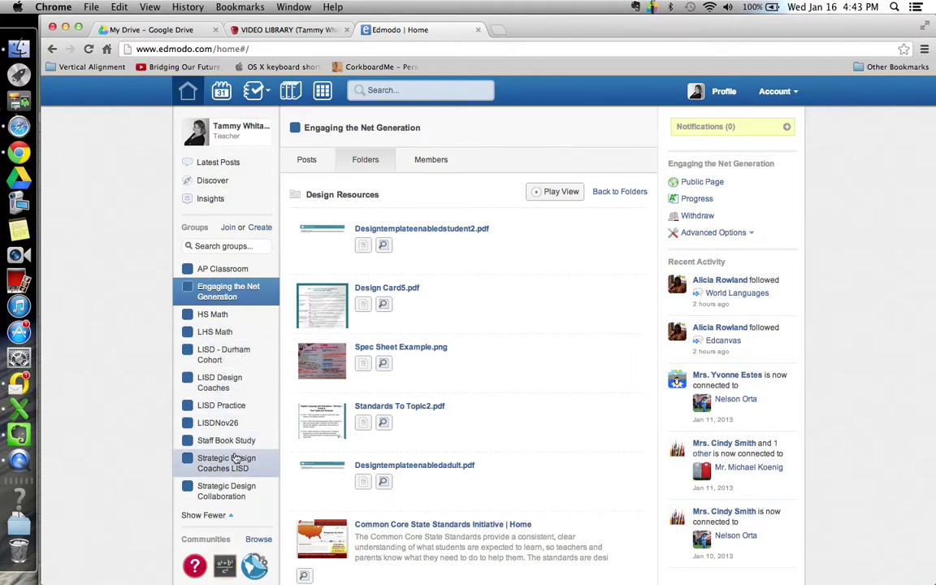
- Switch to Strategic Design Collaboration, open its Math Files folder, then show its members
left_click(225, 491)
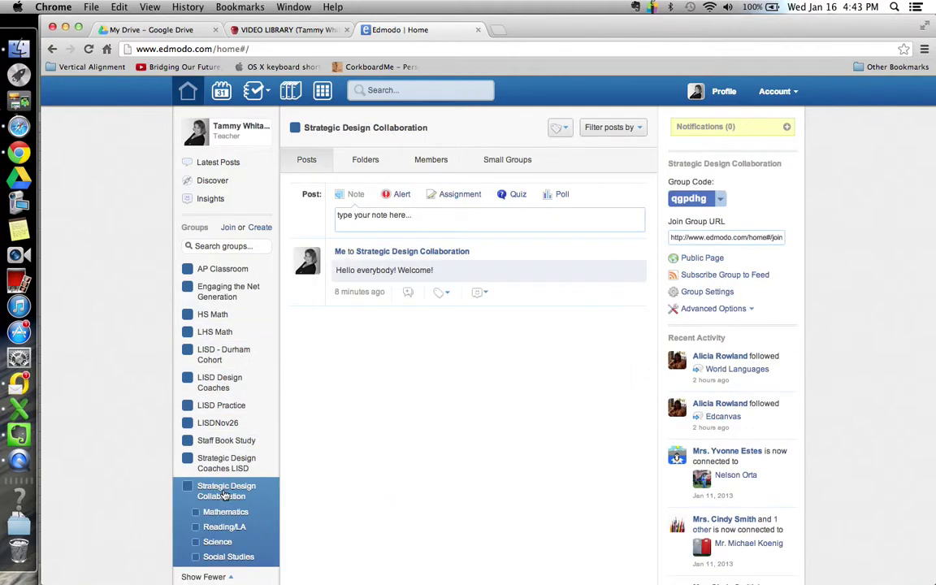
left_click(365, 159)
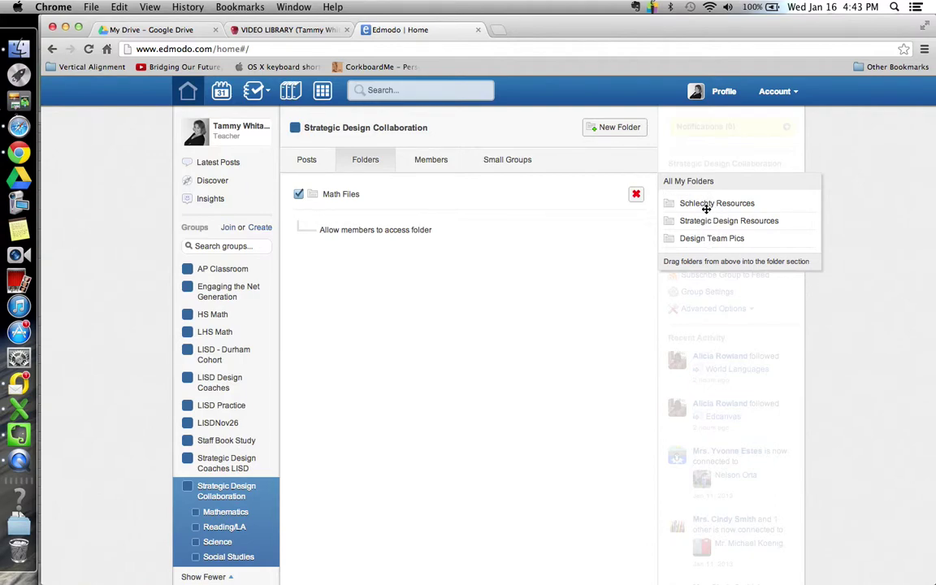
left_click(349, 195)
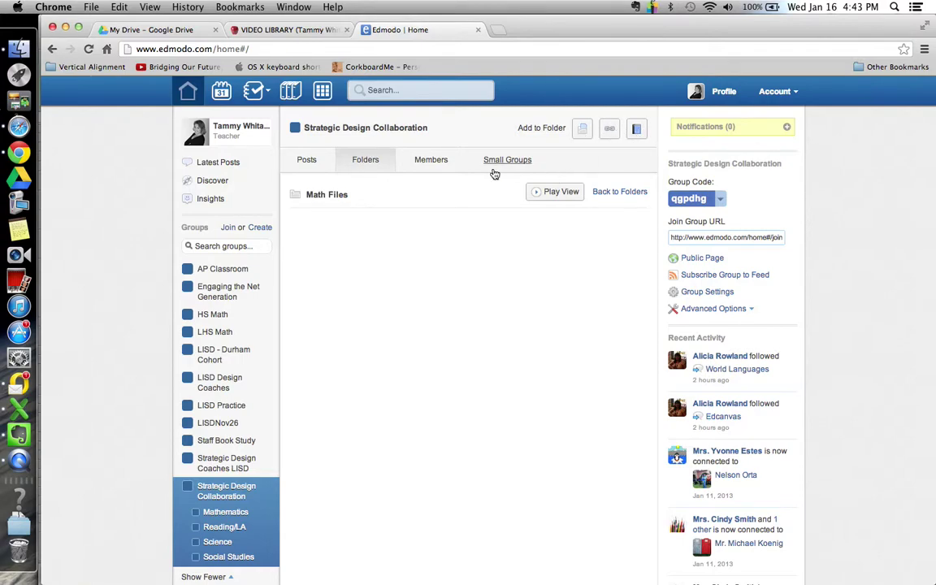
left_click(432, 162)
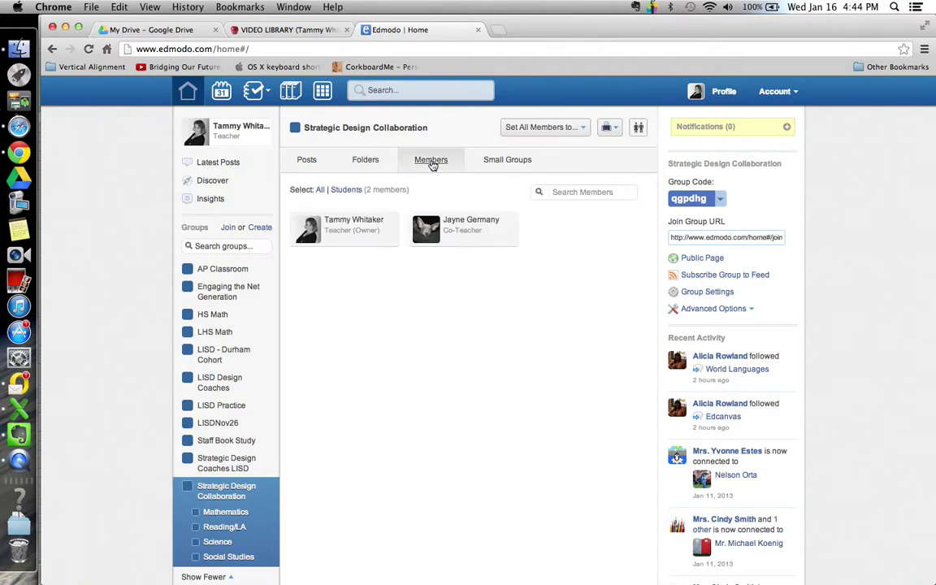
- Check the Mathematics small group's members, then return to Strategic Design Collaboration's posts
left_click(505, 163)
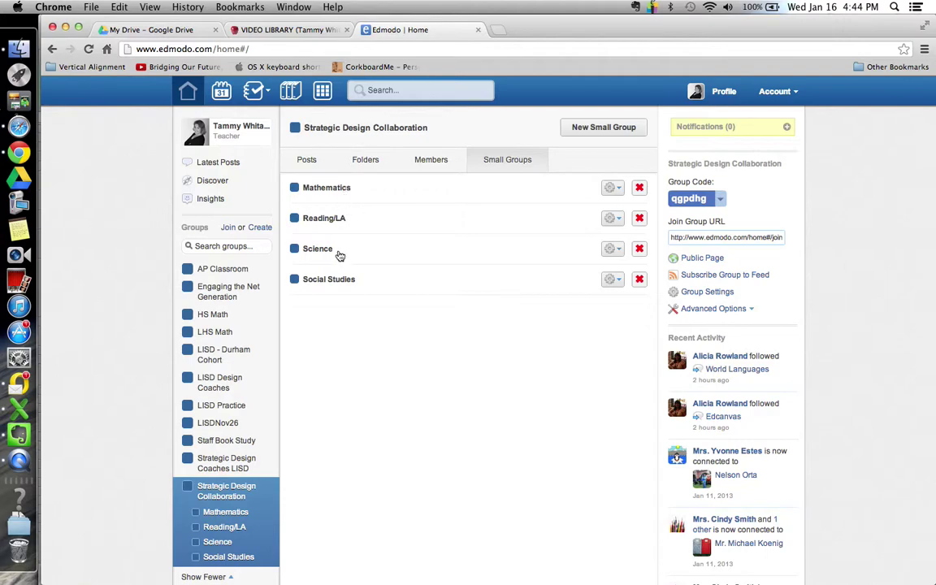
left_click(328, 189)
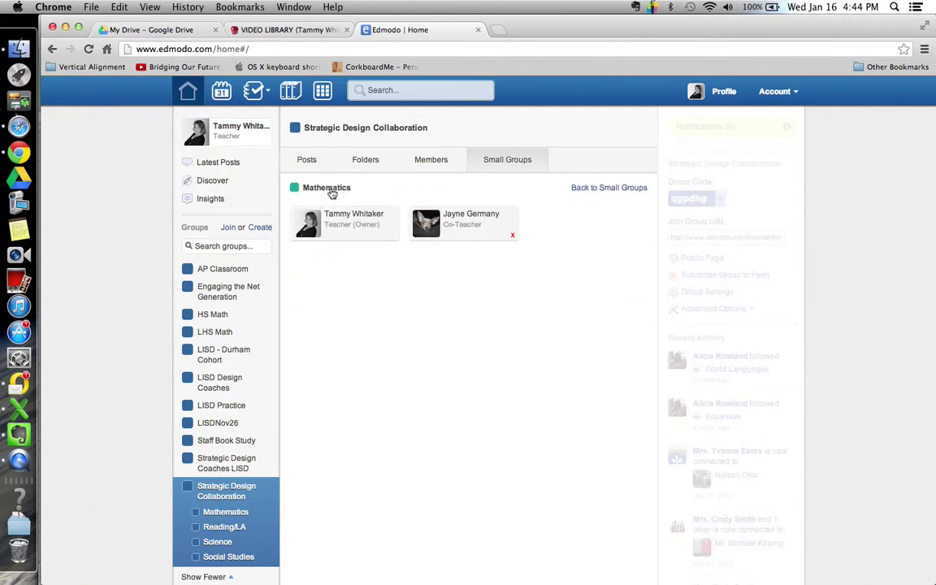
left_click(596, 189)
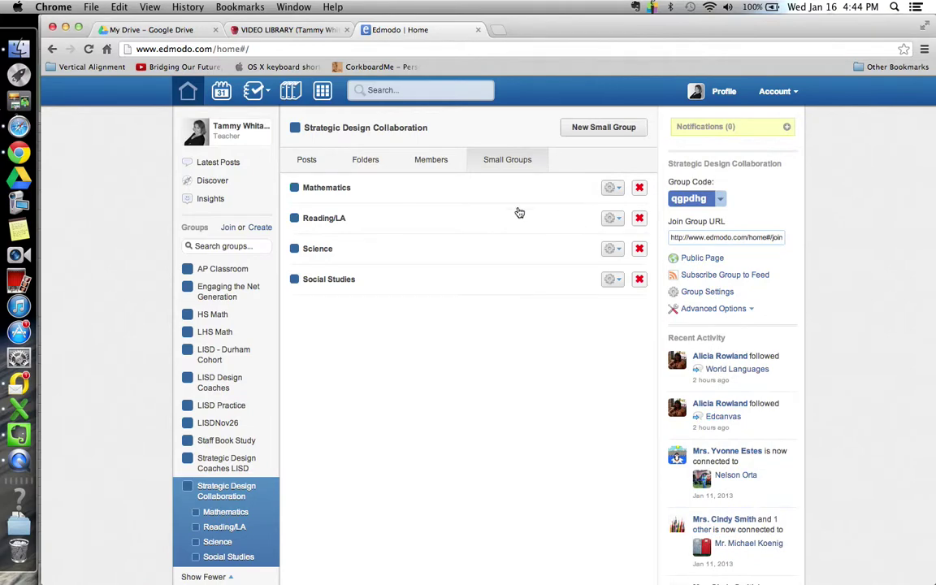
left_click(305, 161)
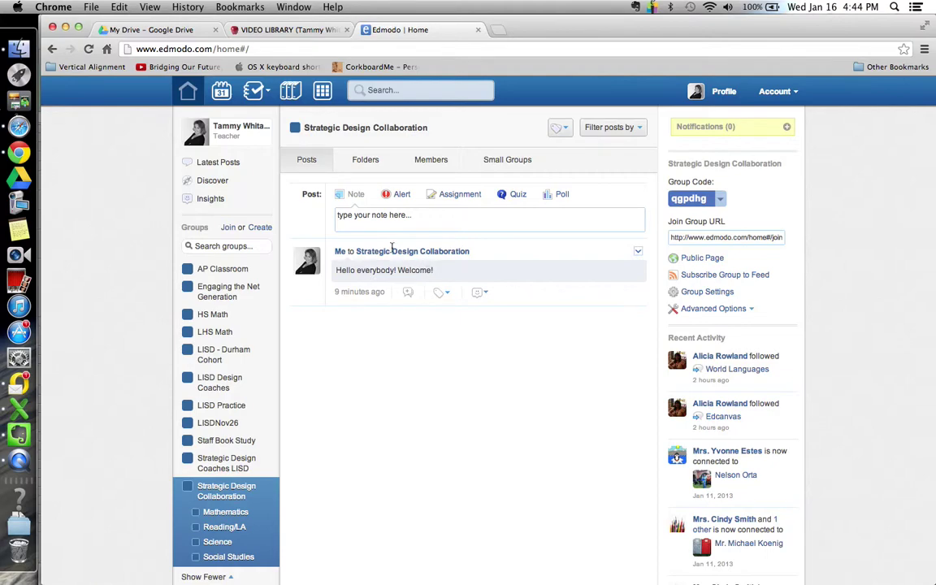
- Start a new group with grade range 1st - 3rd and subject area All
left_click(261, 229)
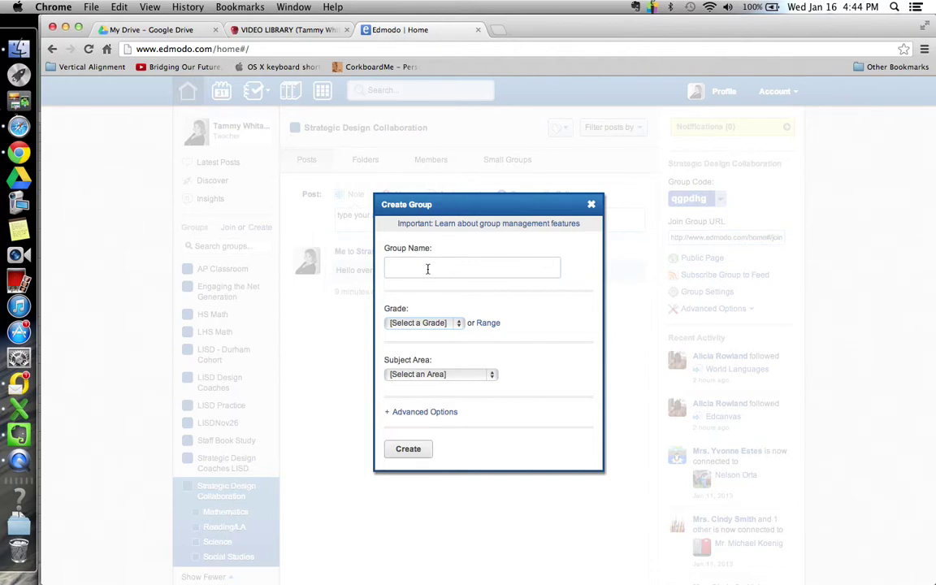
left_click(459, 323)
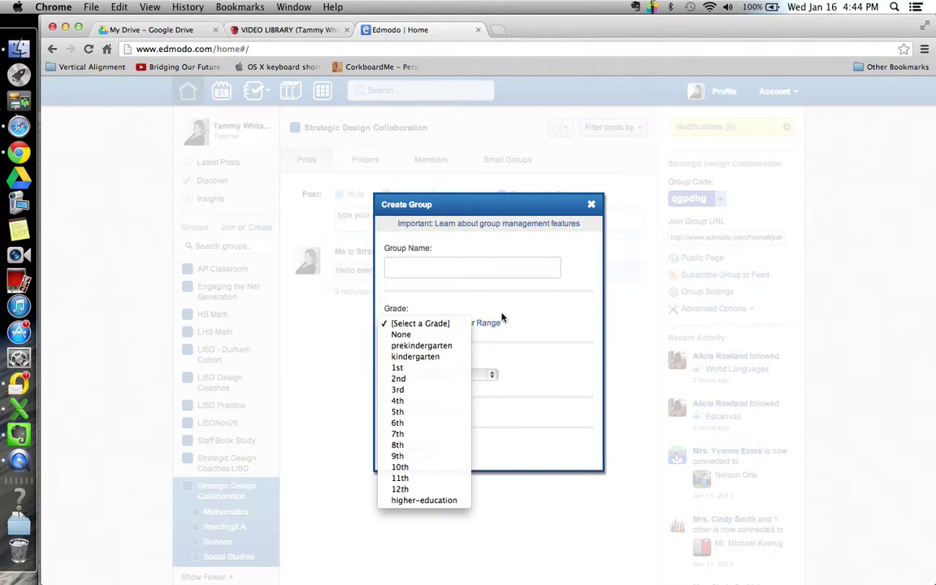
left_click(502, 317)
left_click(492, 324)
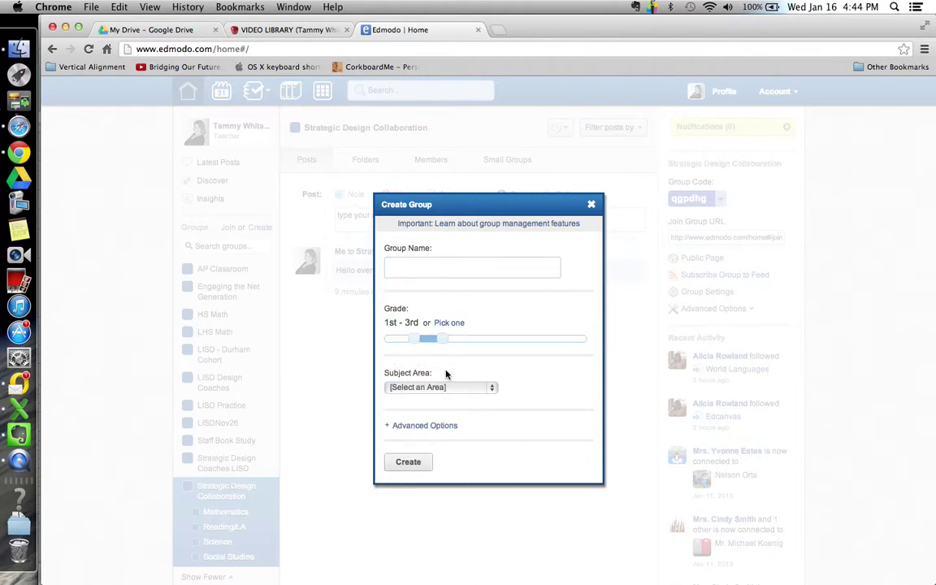
left_click(452, 390)
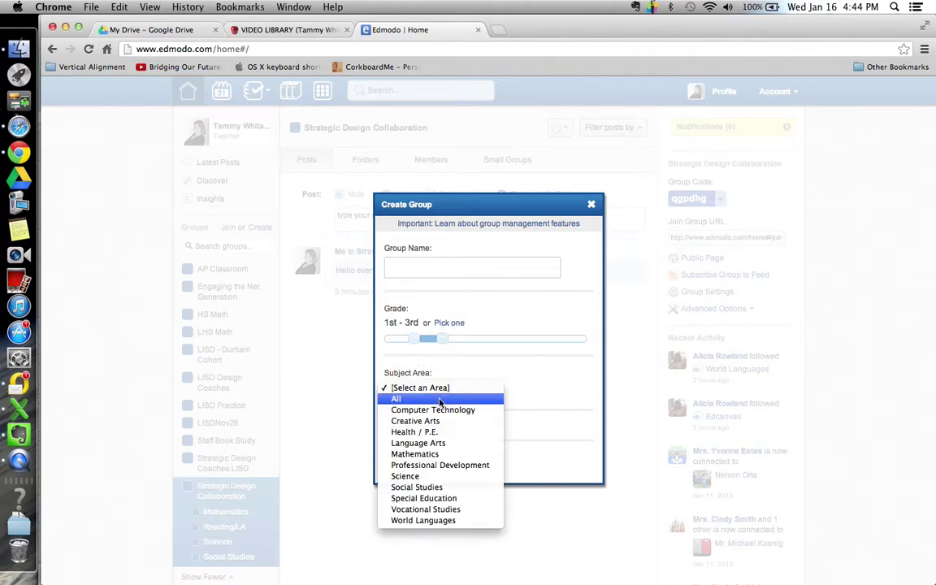
left_click(439, 398)
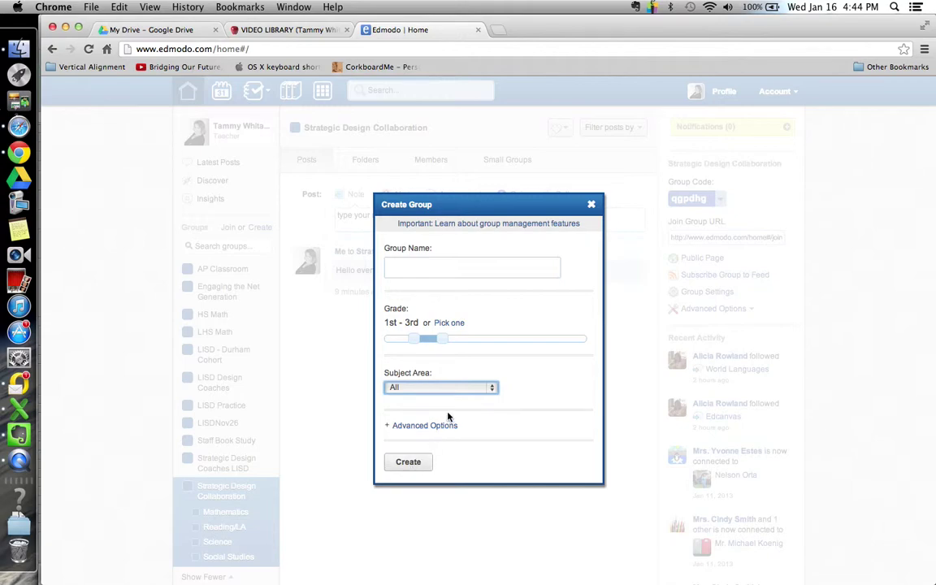
- Name the new group 'LISD', try creating it, then close the window
left_click(501, 272)
type("LISD Practice 2")
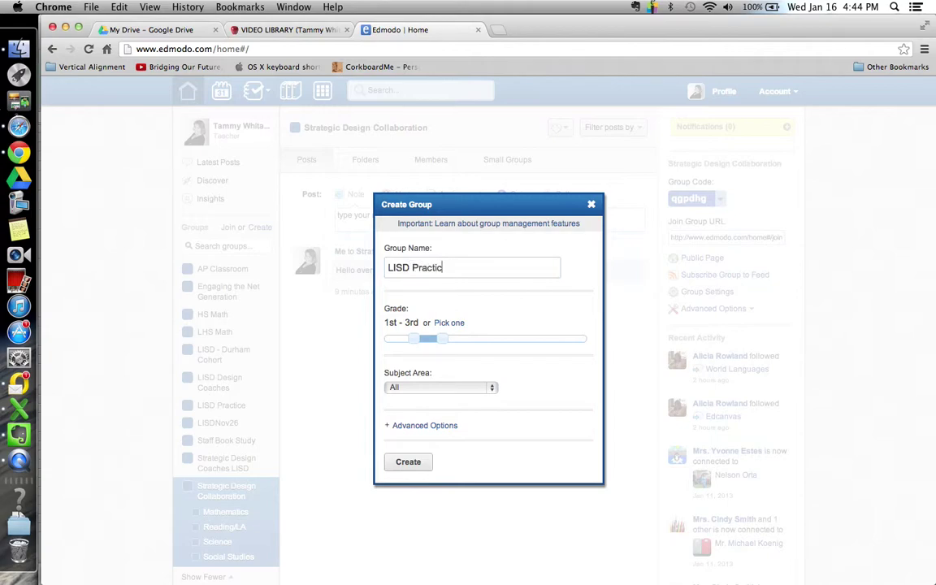
left_click(408, 462)
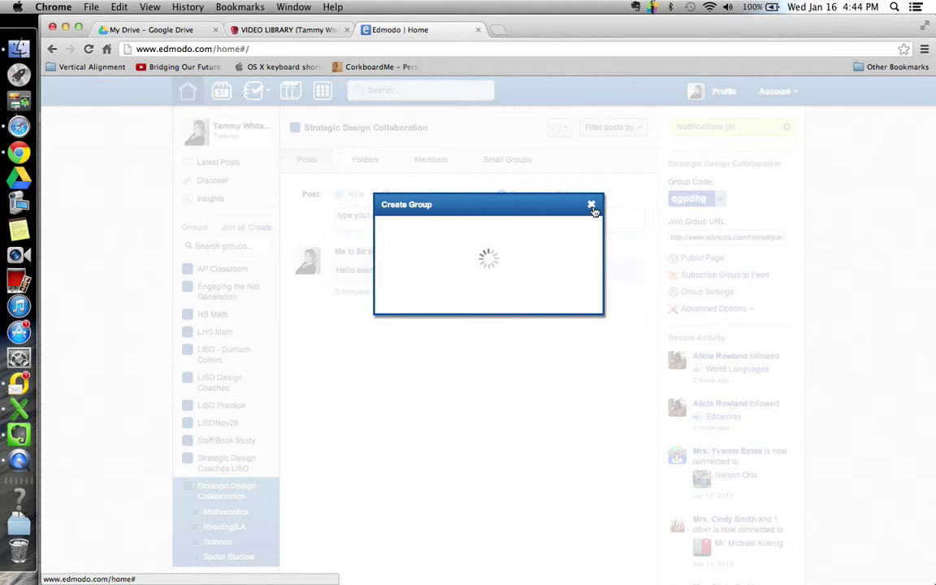
left_click(592, 206)
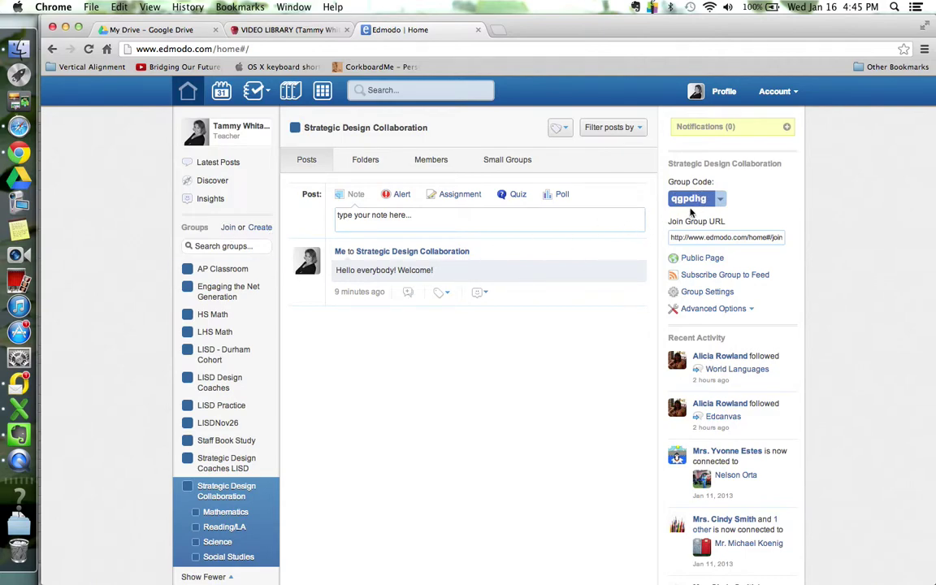
- Deselect the group code, scroll down to Communities, and open the Math community
left_click(552, 305)
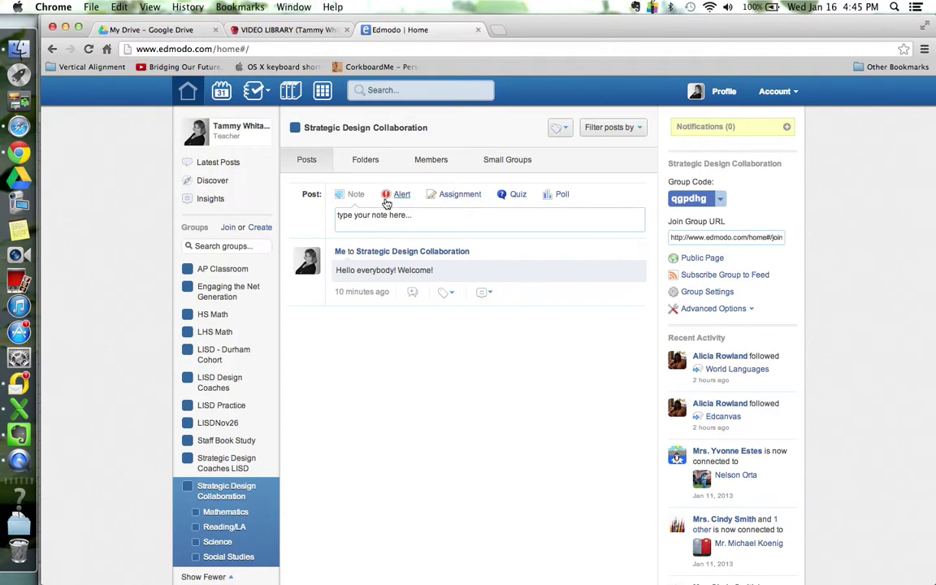
scroll(346, 405, "down", 4)
scroll(347, 403, "up", 4)
scroll(347, 404, "down", 4)
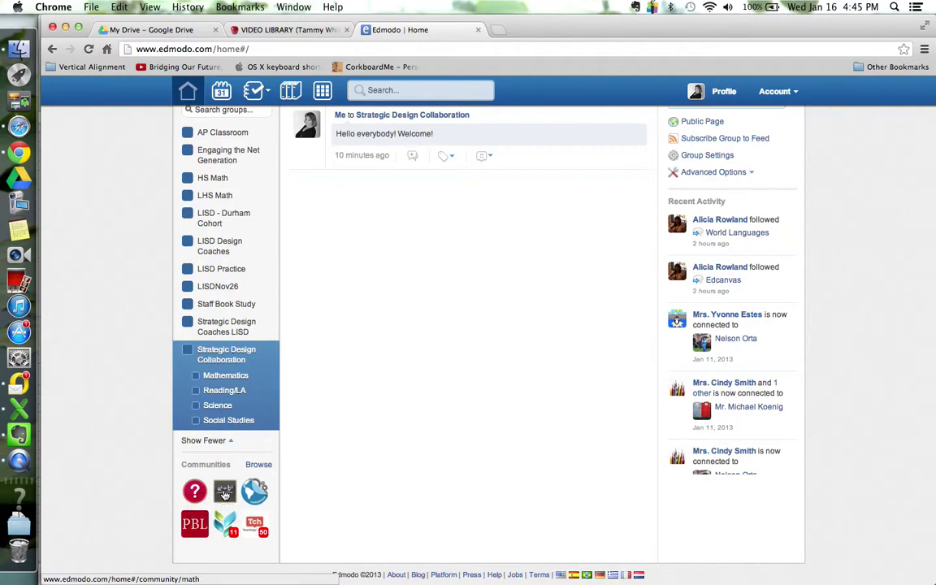
left_click(225, 493)
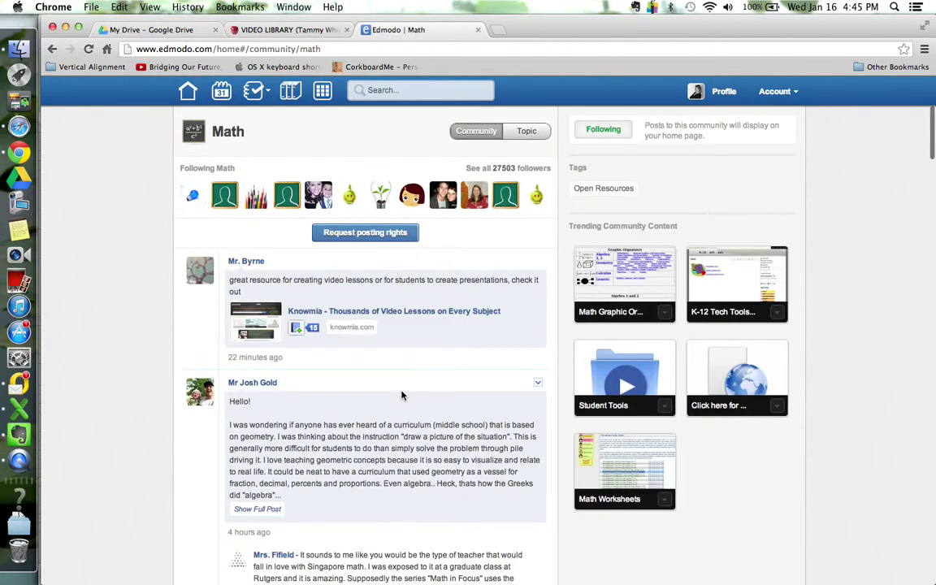
scroll(447, 364, "down", 5)
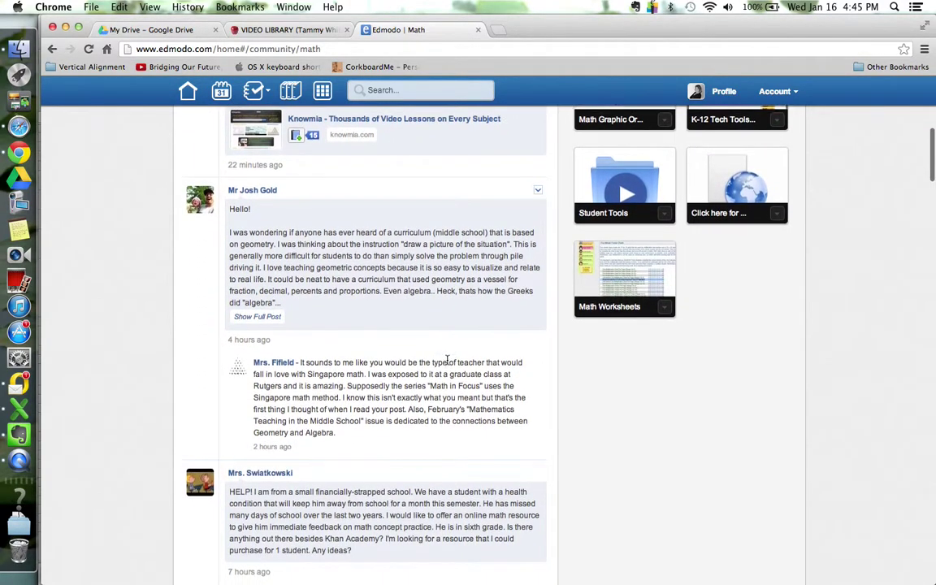
scroll(445, 360, "down", 8)
scroll(445, 360, "up", 10)
scroll(446, 358, "up", 2)
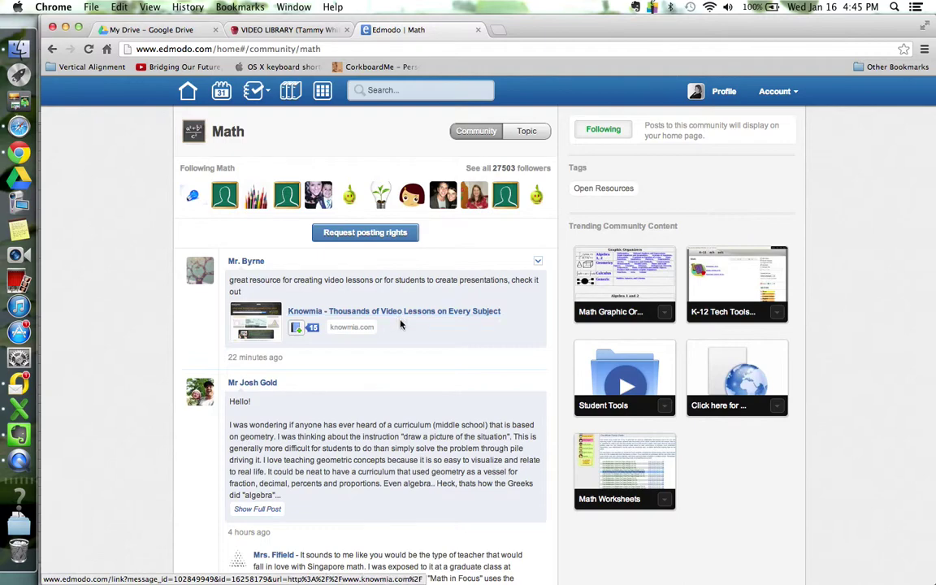
scroll(411, 366, "down", 5)
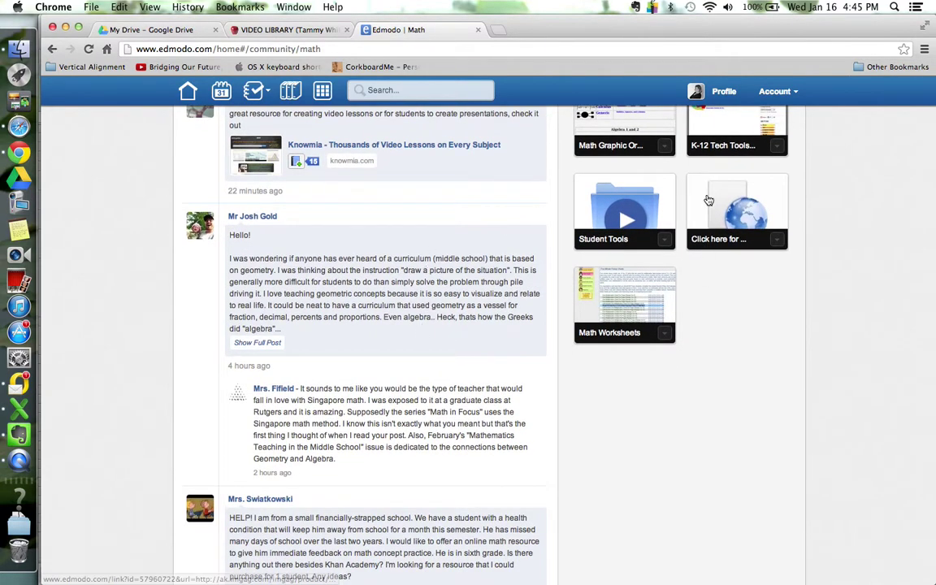
scroll(708, 201, "up", 5)
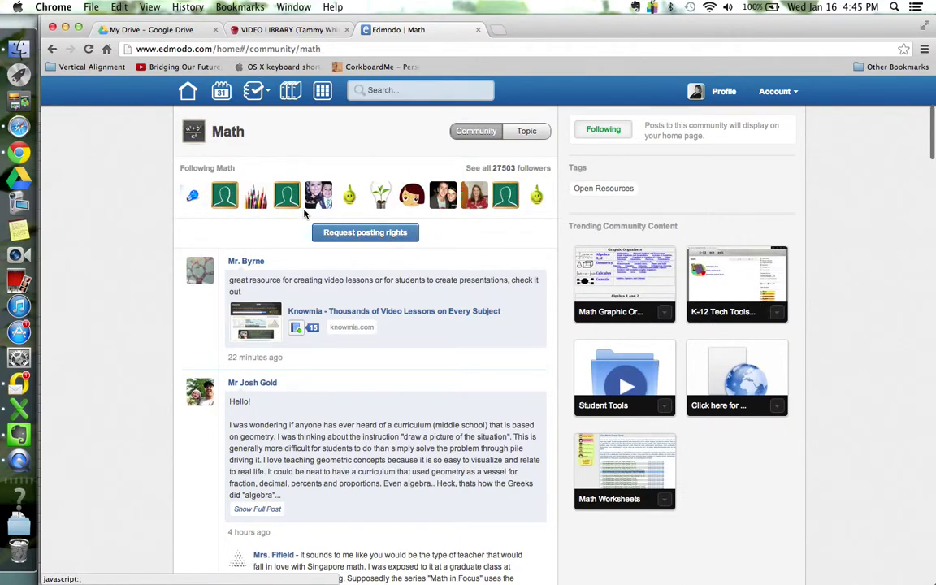
left_click(188, 91)
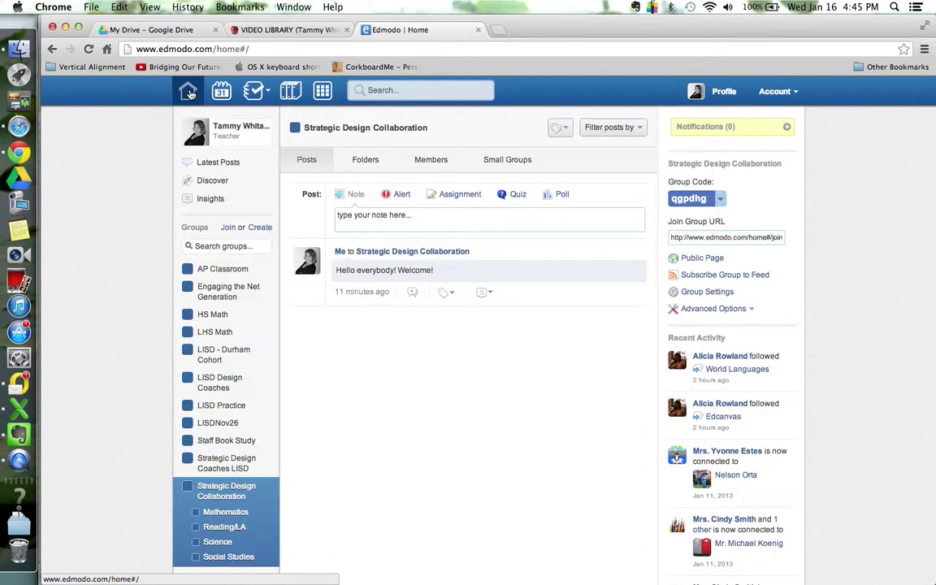
scroll(199, 256, "down", 2)
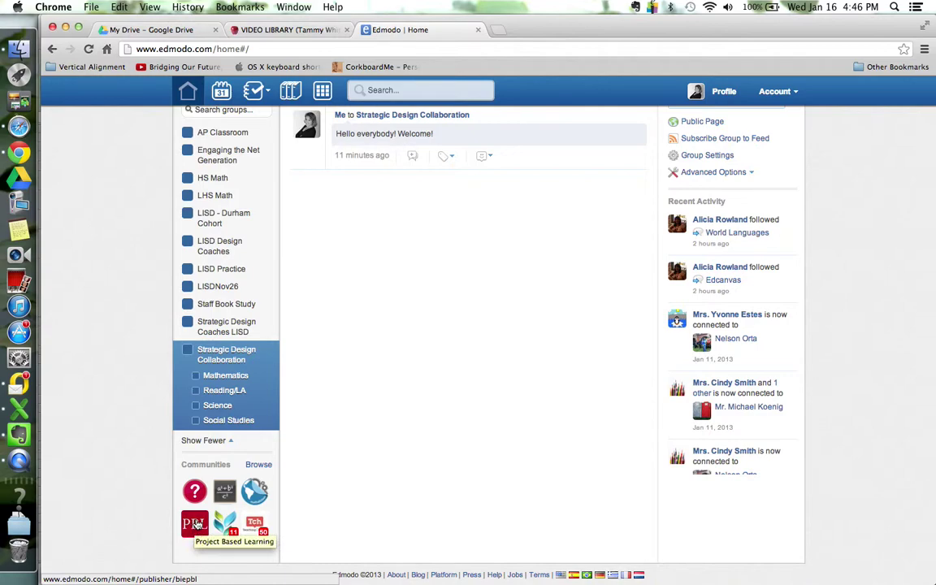
left_click(196, 524)
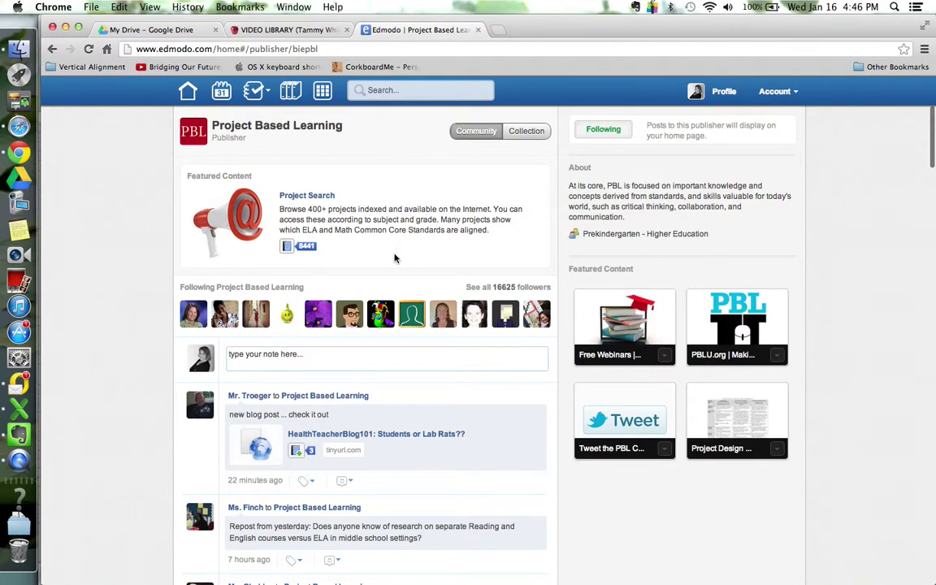
scroll(394, 258, "down", 10)
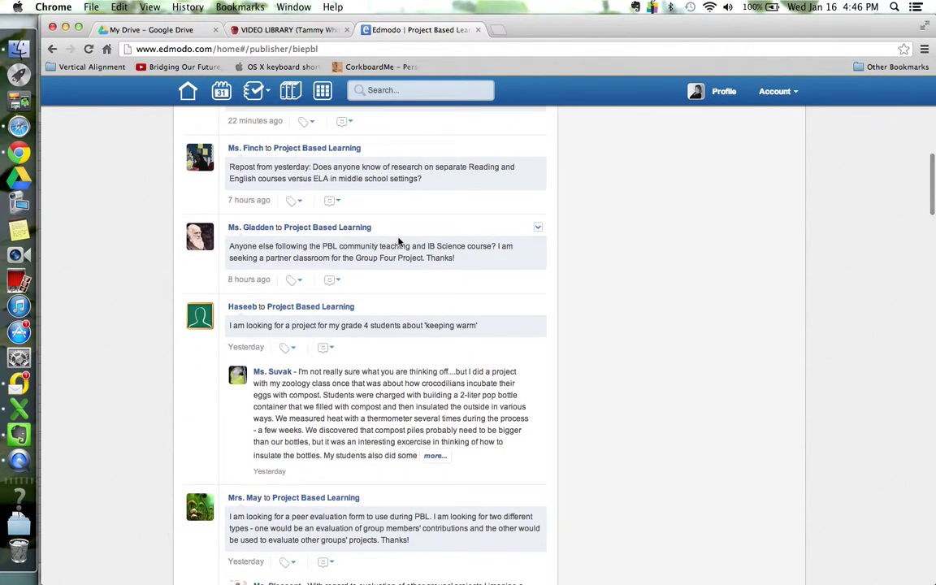
scroll(412, 203, "down", 6)
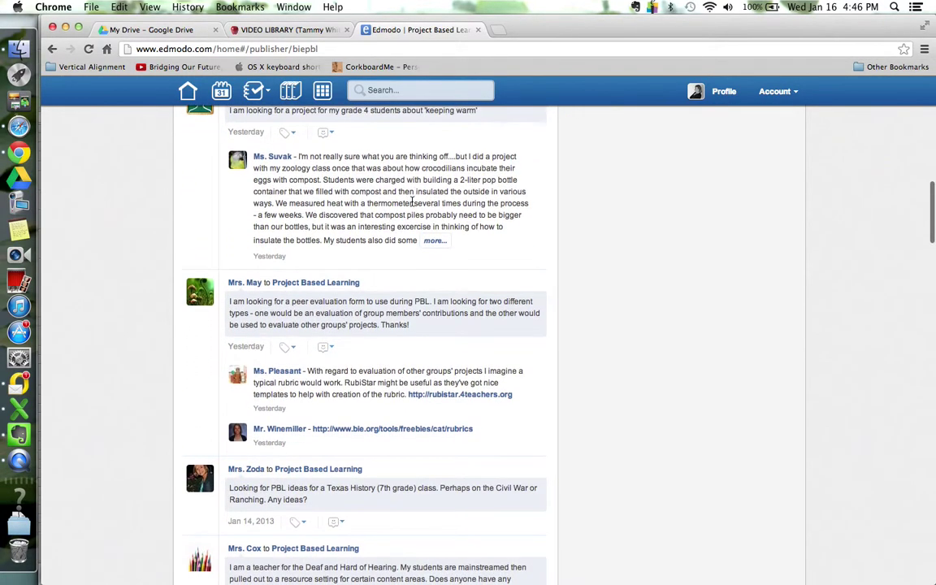
scroll(411, 174, "down", 7)
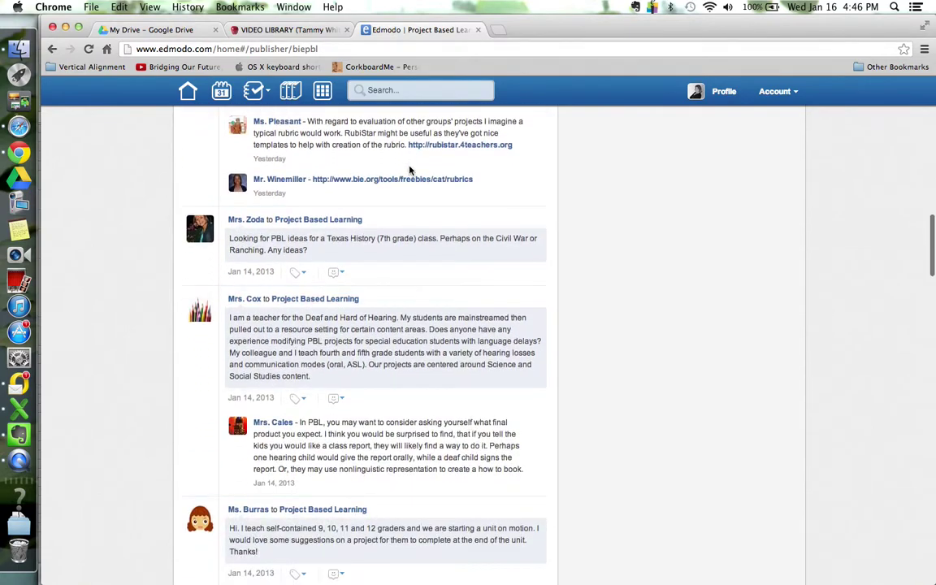
scroll(410, 171, "down", 3)
scroll(410, 171, "down", 6)
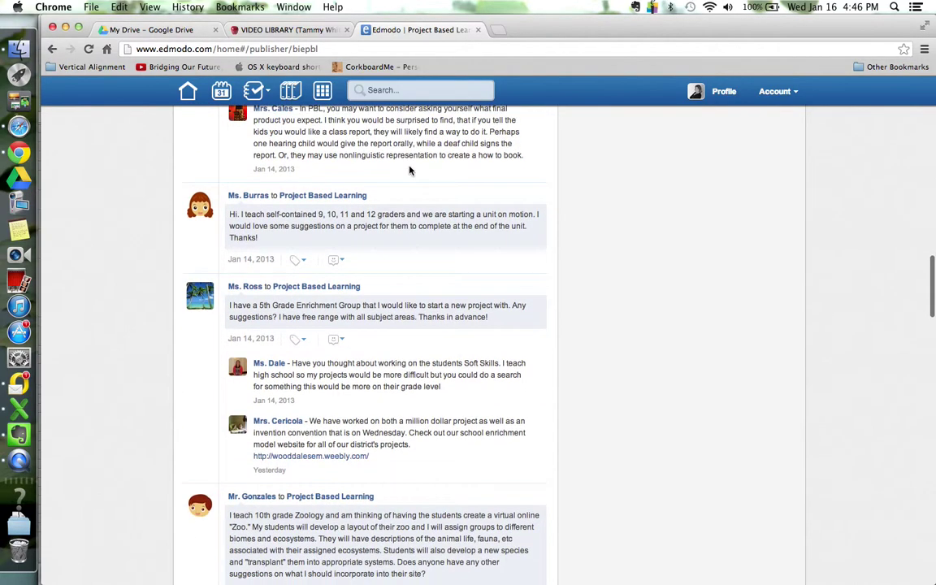
scroll(410, 170, "up", 20)
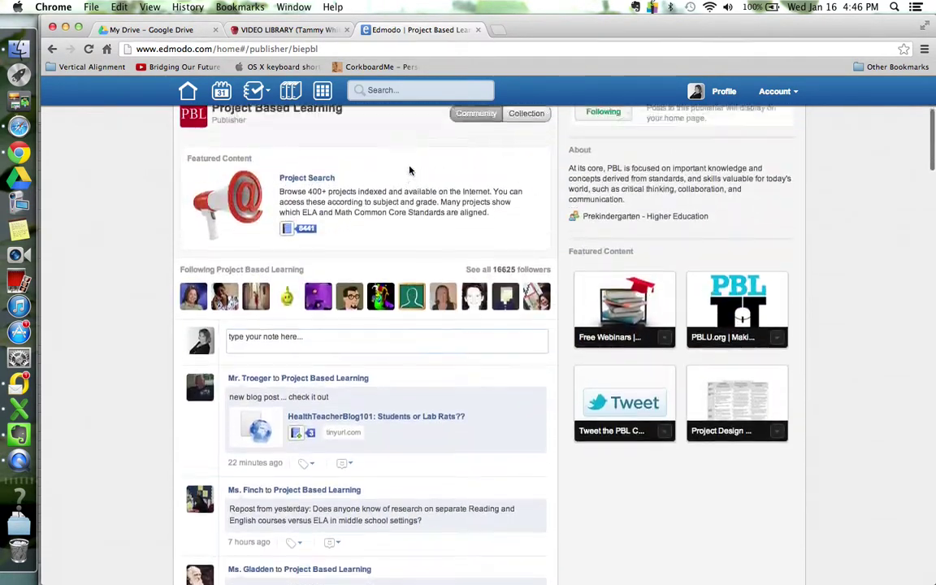
left_click(187, 93)
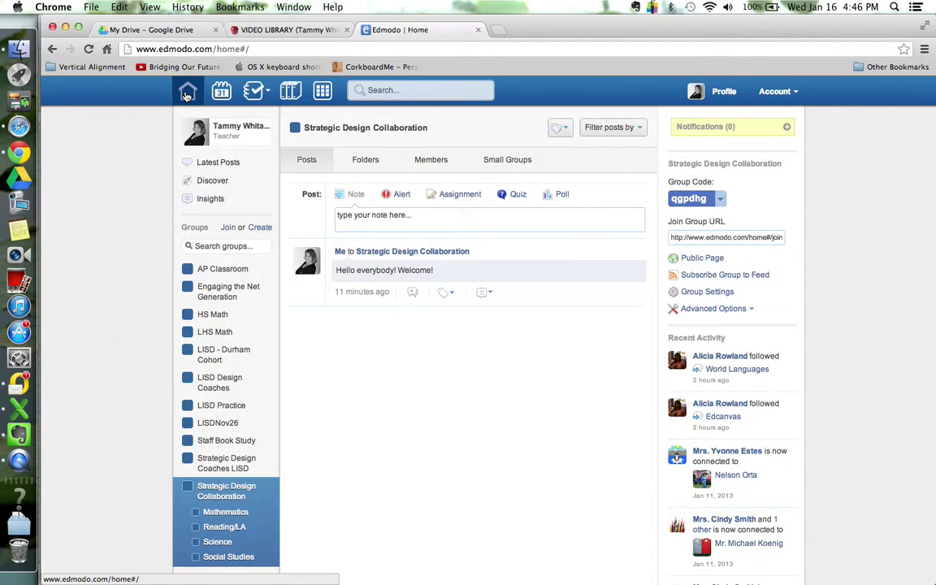
scroll(135, 333, "down", 4)
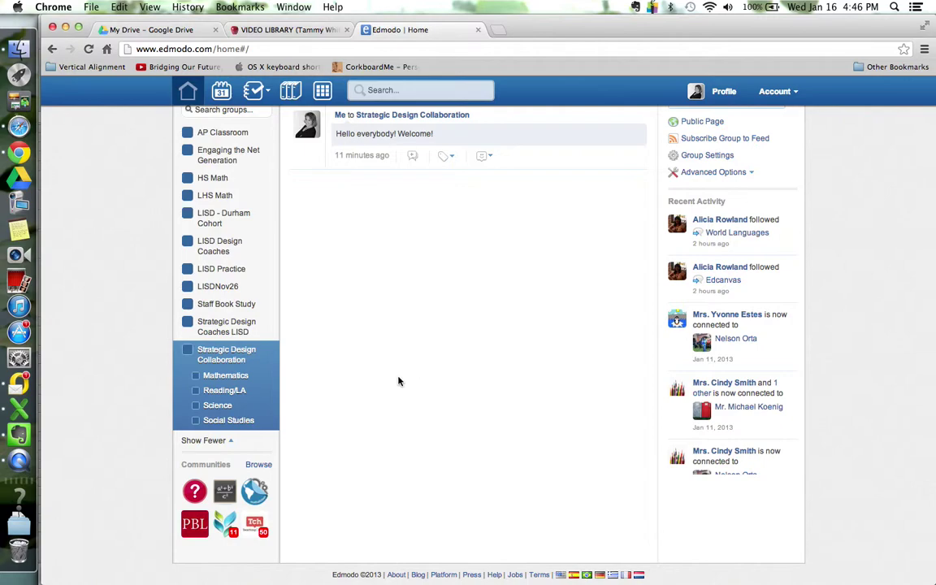
scroll(398, 381, "up", 3)
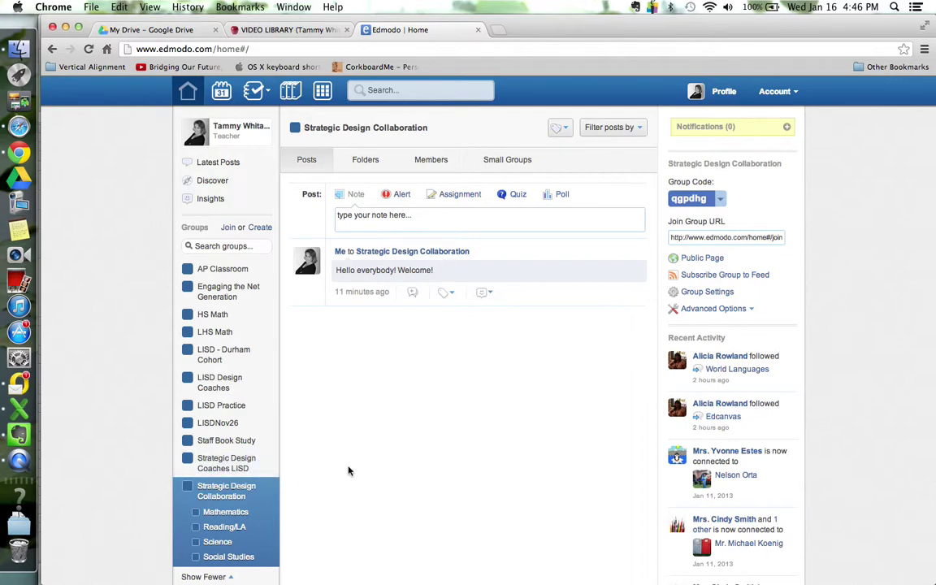
scroll(363, 455, "down", 3)
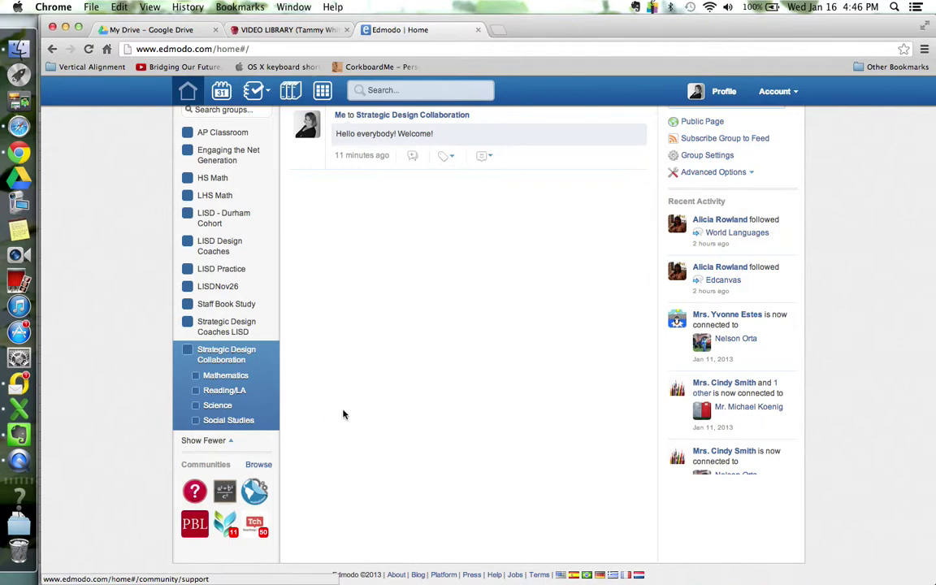
left_click(257, 465)
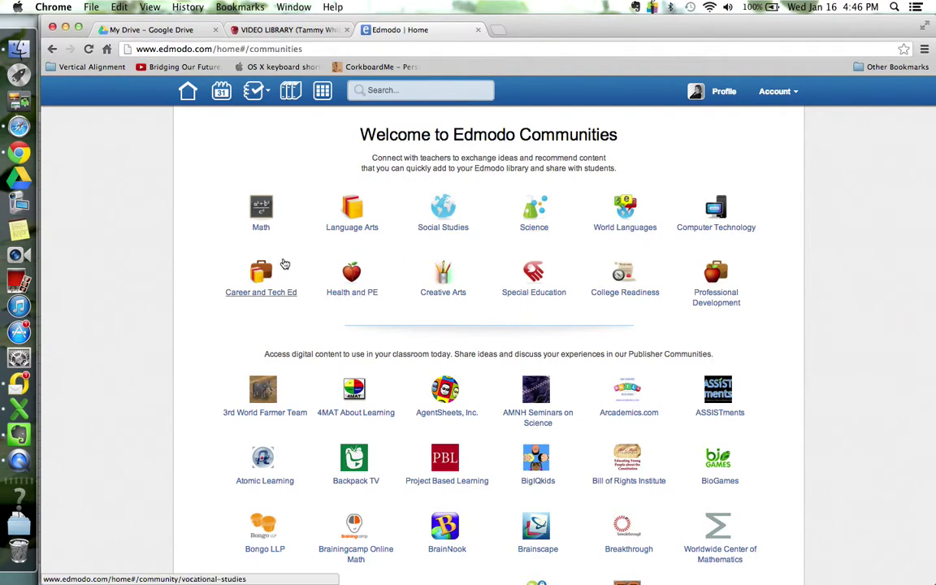
left_click(188, 93)
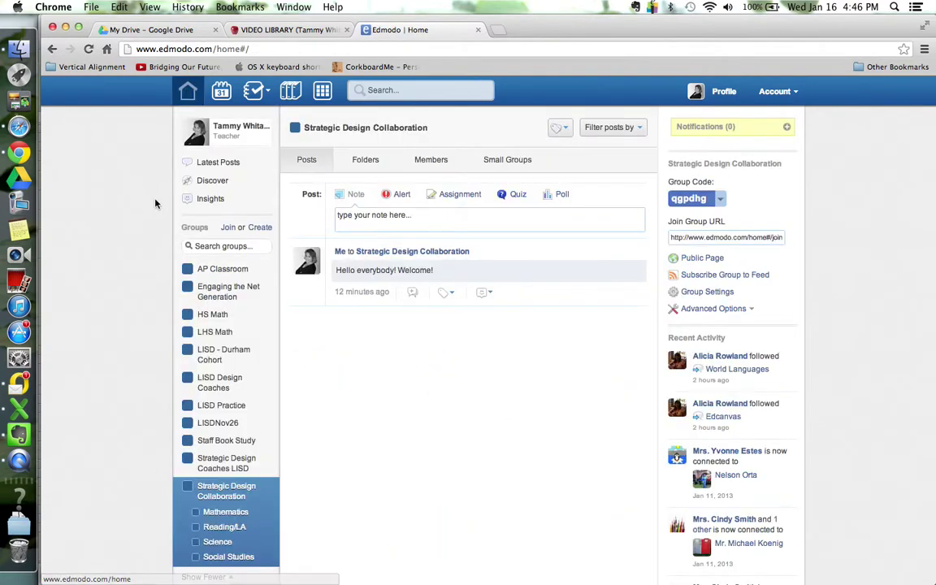
scroll(153, 202, "down", 5)
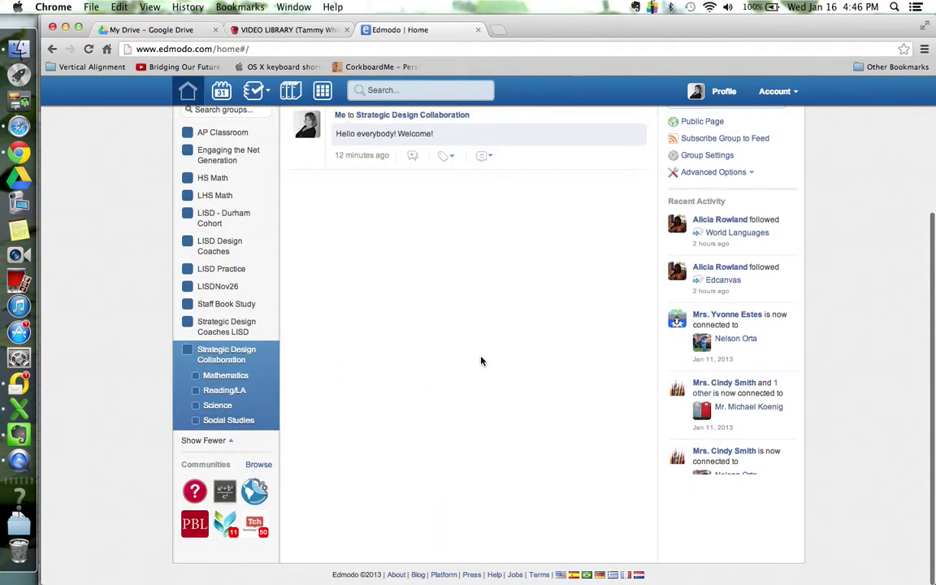
scroll(480, 360, "up", 4)
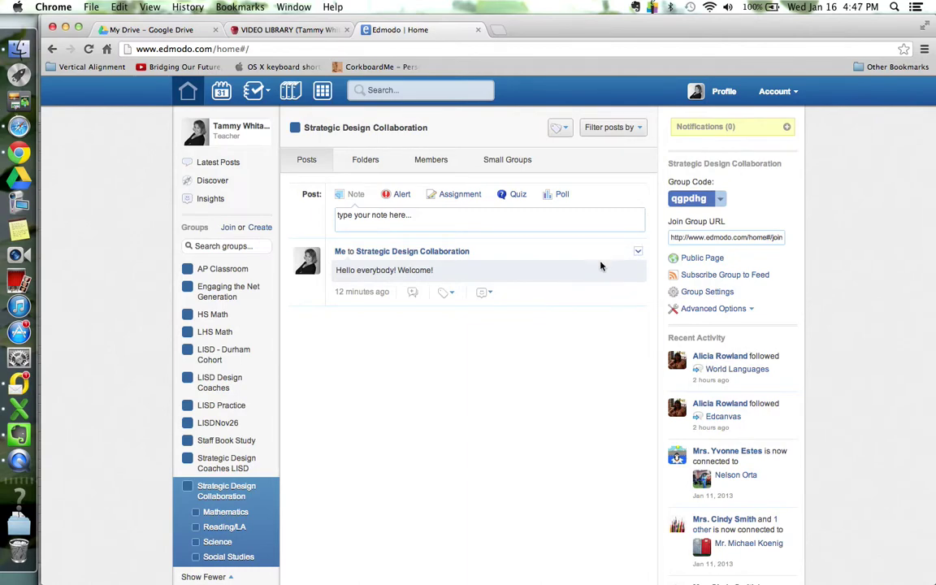